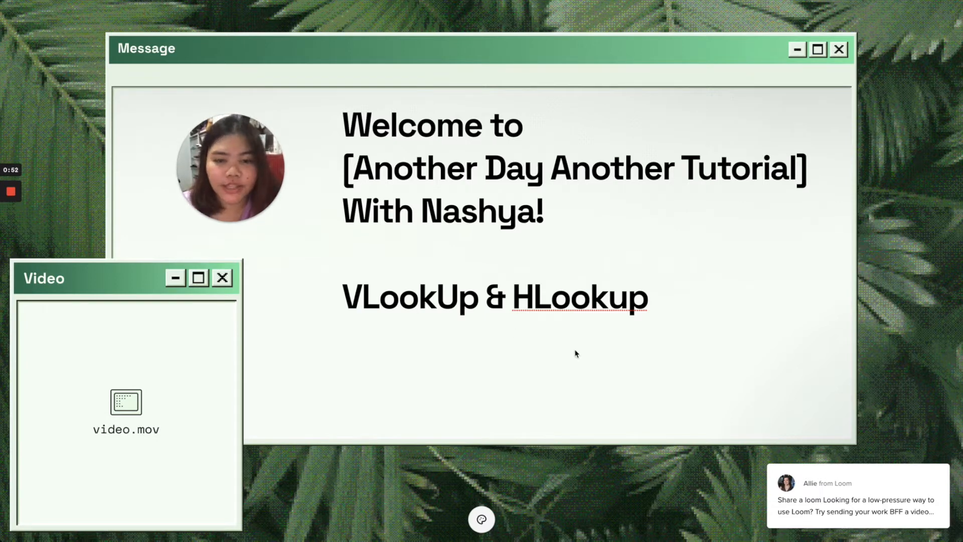
Read the slide notes on which table direction VLookup and HLookup are meant for
scroll(571, 348, "down", 1)
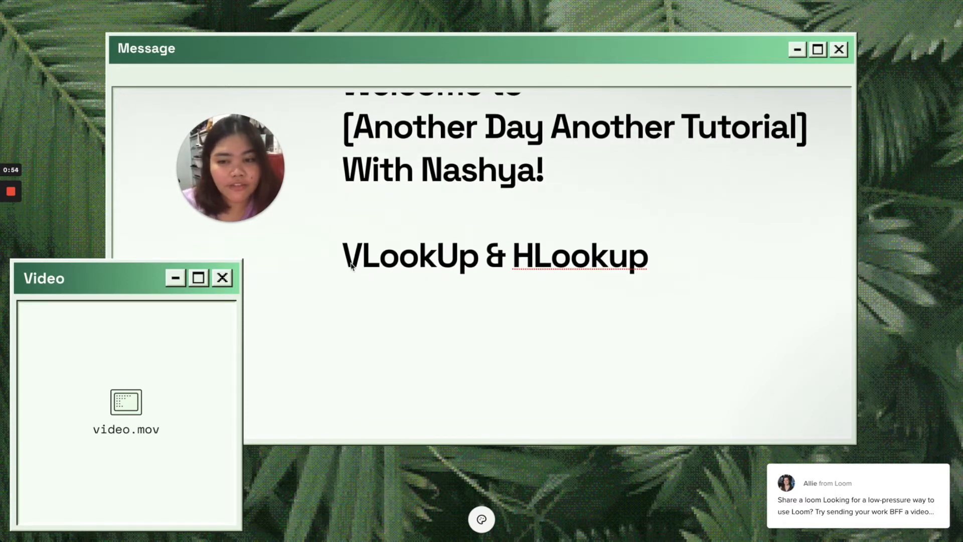
scroll(516, 349, "down", 5)
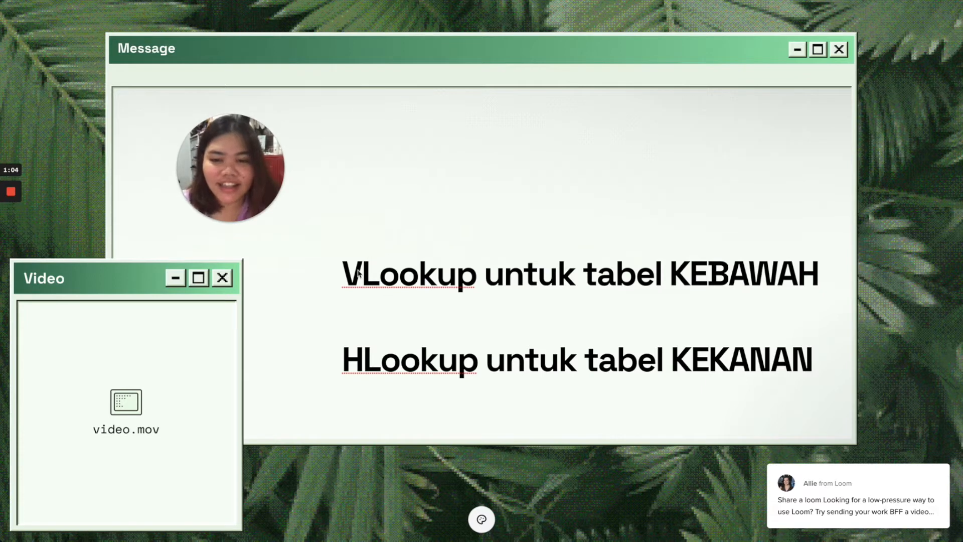
double_click(732, 275)
double_click(449, 357)
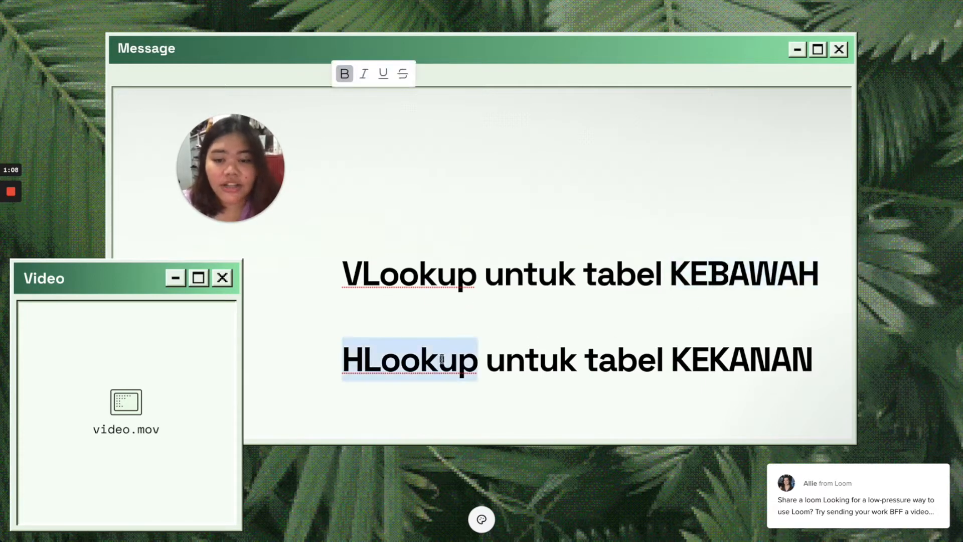
double_click(713, 356)
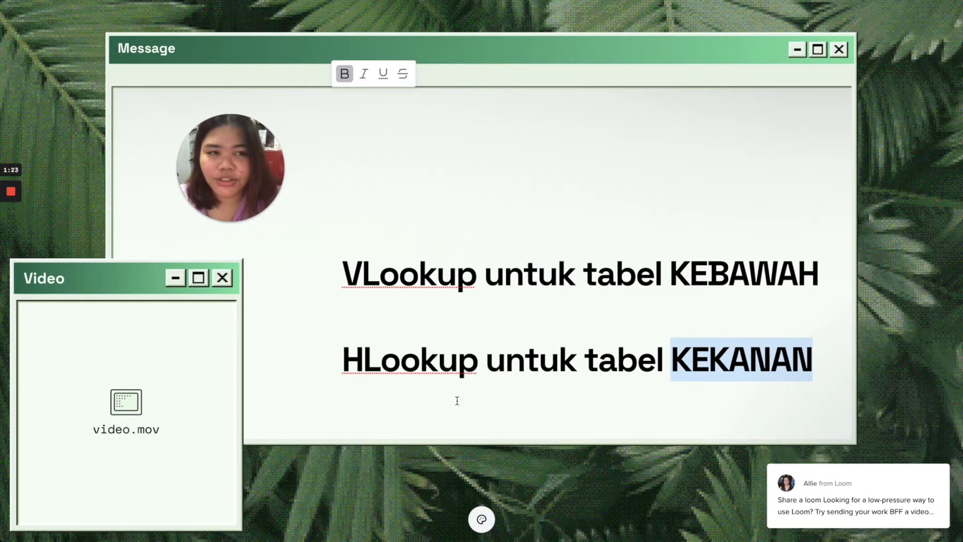
Switch to the Excel Stuff spreadsheet and circle the VLookUp Table heading with the red annotation pen
key("ctrl+Tab")
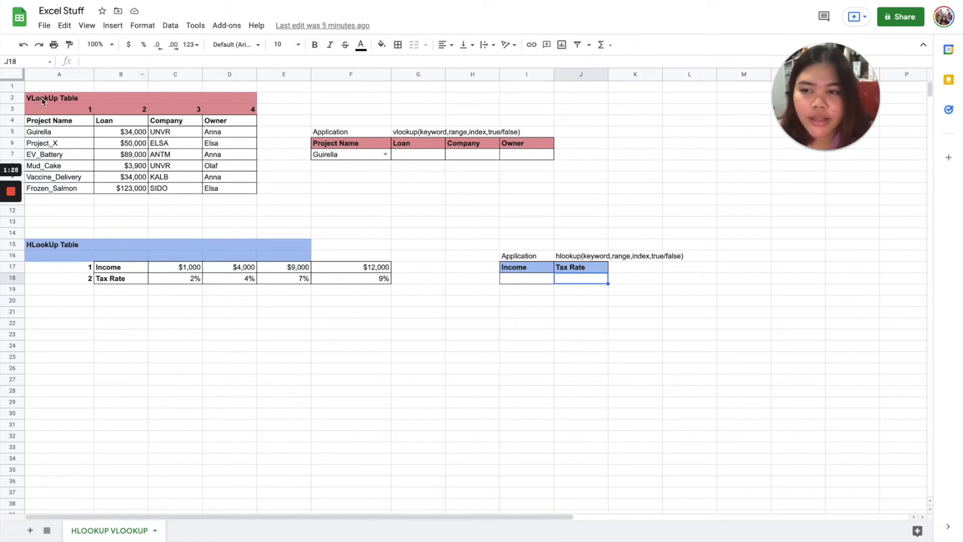
left_click(11, 284)
mouse_move(76, 86)
left_mouse_down()
mouse_move(15, 123)
mouse_move(116, 103)
mouse_move(75, 88)
left_mouse_up()
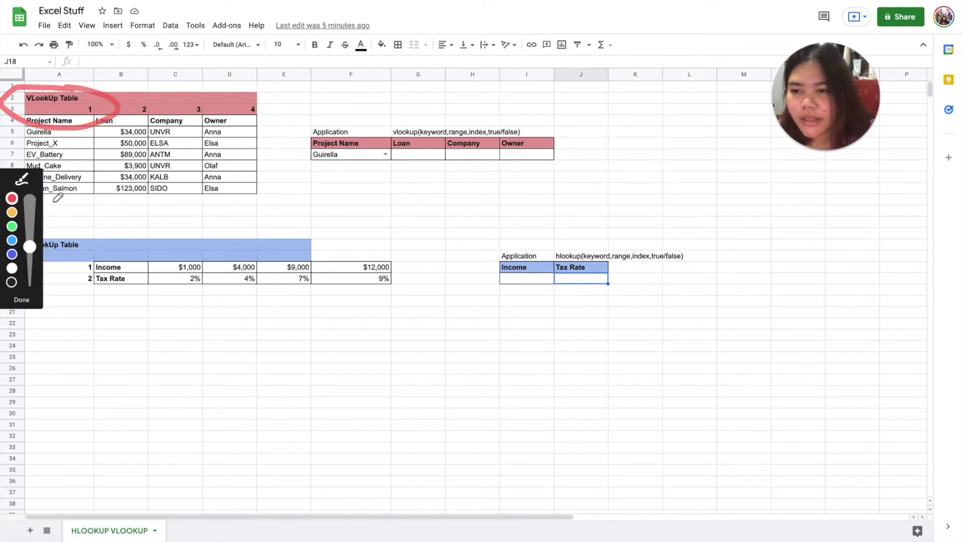
left_click(30, 299)
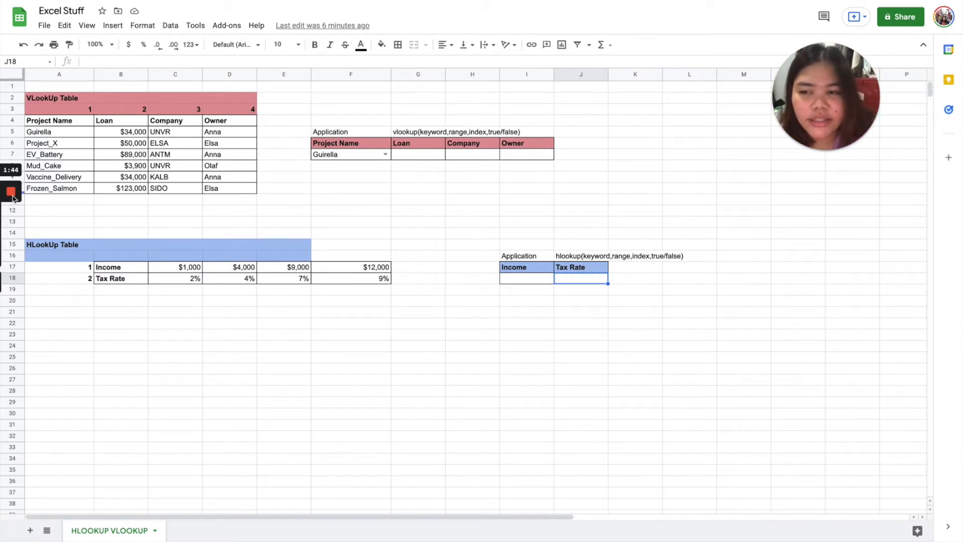
Mark the application table's fields and the VLookUp Table's columns with the red annotation pen
left_click(12, 276)
mouse_move(301, 185)
left_mouse_down()
mouse_move(572, 117)
mouse_move(392, 201)
mouse_move(456, 179)
left_mouse_up()
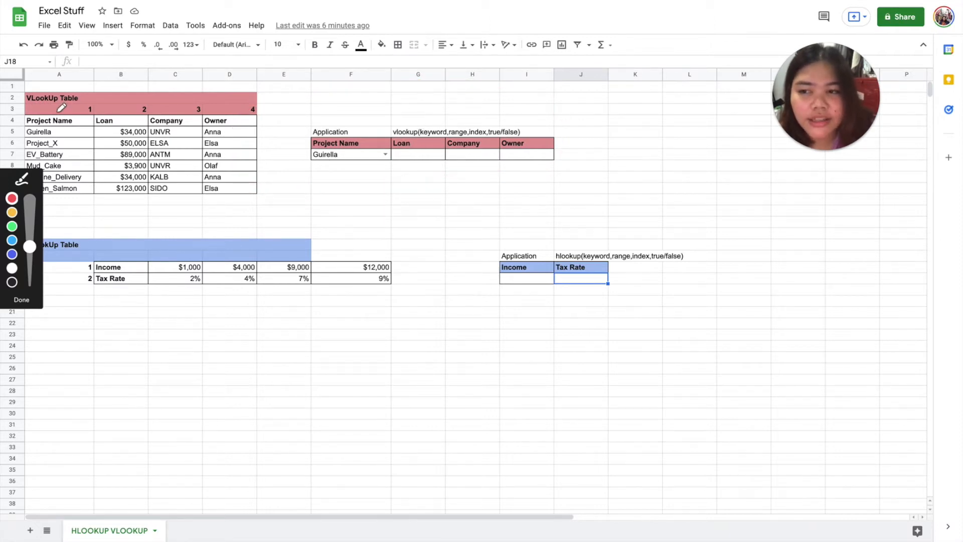
mouse_move(64, 112)
left_mouse_down()
mouse_move(90, 128)
mouse_move(150, 101)
mouse_move(153, 117)
mouse_move(183, 97)
mouse_move(205, 122)
mouse_move(229, 114)
mouse_move(221, 141)
mouse_move(240, 132)
left_mouse_up()
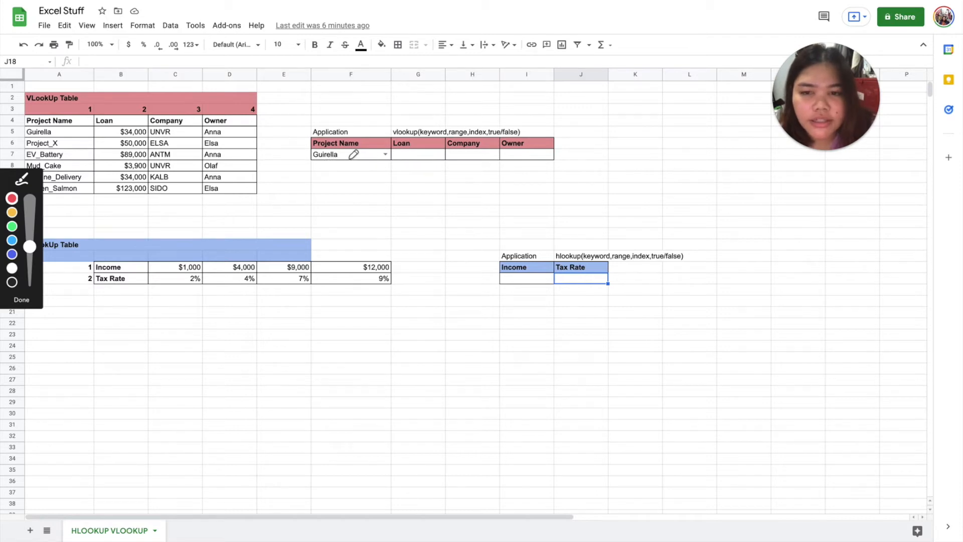
left_click_drag(416, 133, 398, 150)
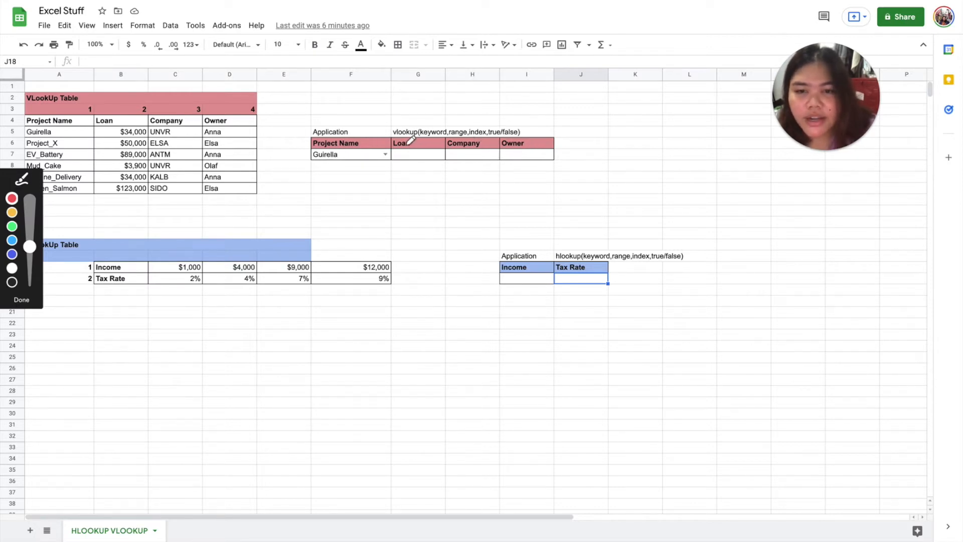
mouse_move(493, 131)
left_mouse_down()
mouse_move(473, 183)
mouse_move(510, 119)
mouse_move(453, 125)
left_mouse_up()
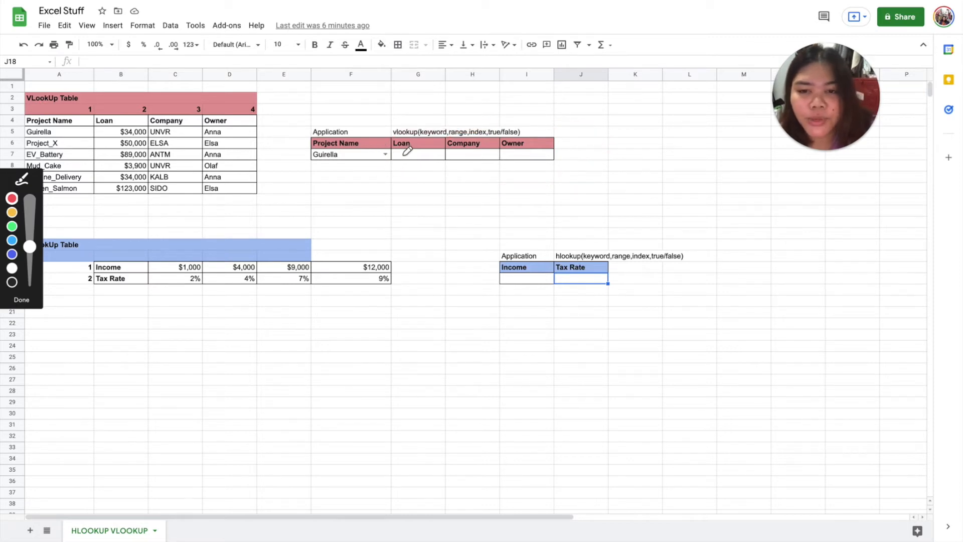
mouse_move(354, 129)
left_mouse_down()
mouse_move(297, 181)
mouse_move(347, 101)
mouse_move(332, 130)
left_mouse_up()
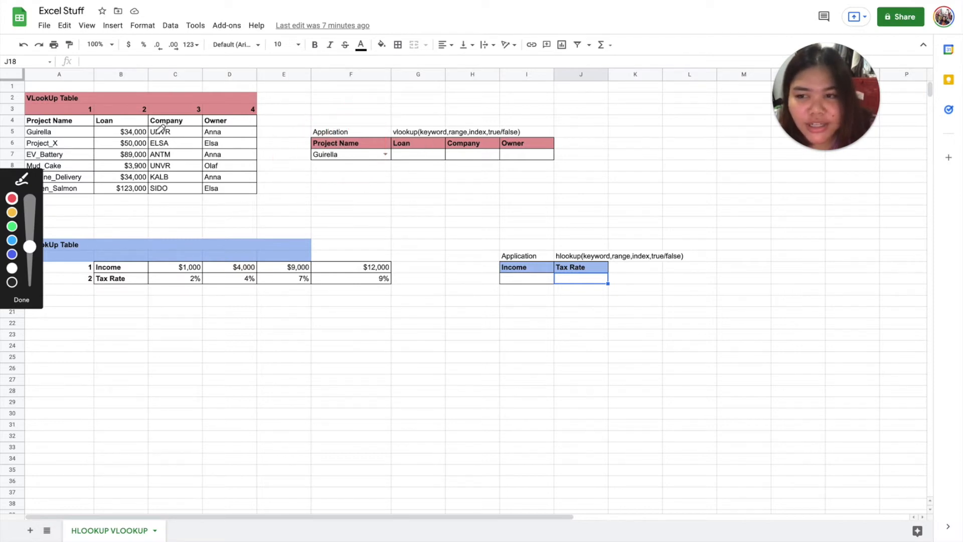
mouse_move(120, 196)
left_mouse_down()
mouse_move(258, 172)
mouse_move(59, 181)
mouse_move(147, 194)
left_mouse_up()
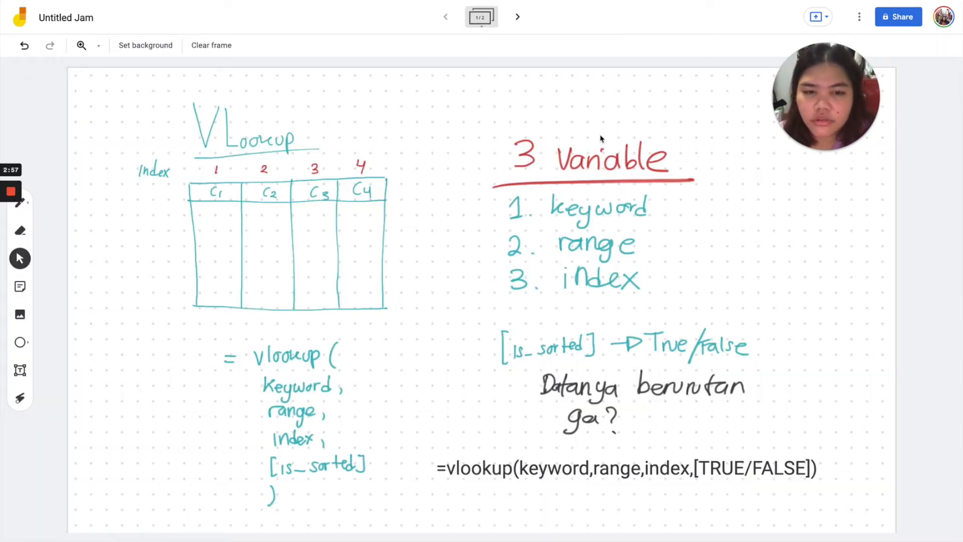
Switch to the VLookup Jamboard and underline keyword, range and index in the 3 Variable list with the red annotation pen
mouse_move(10, 194)
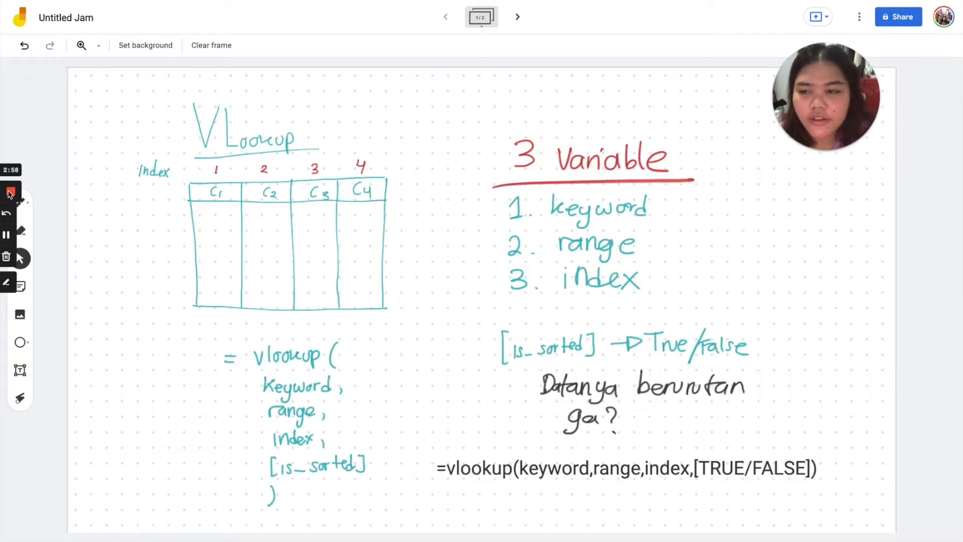
left_click(6, 282)
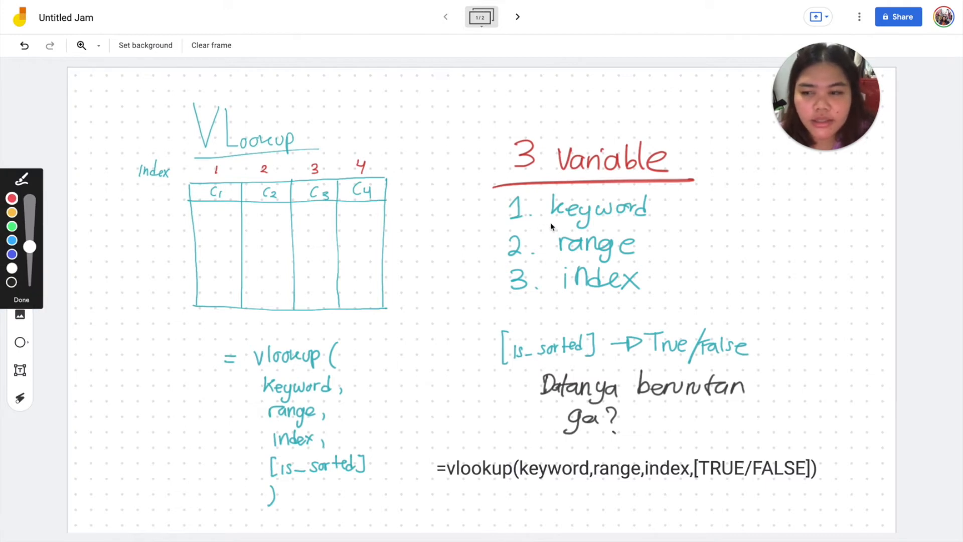
left_click_drag(549, 222, 678, 219)
left_click_drag(554, 259, 596, 259)
left_click_drag(655, 261, 695, 271)
left_click_drag(551, 290, 697, 292)
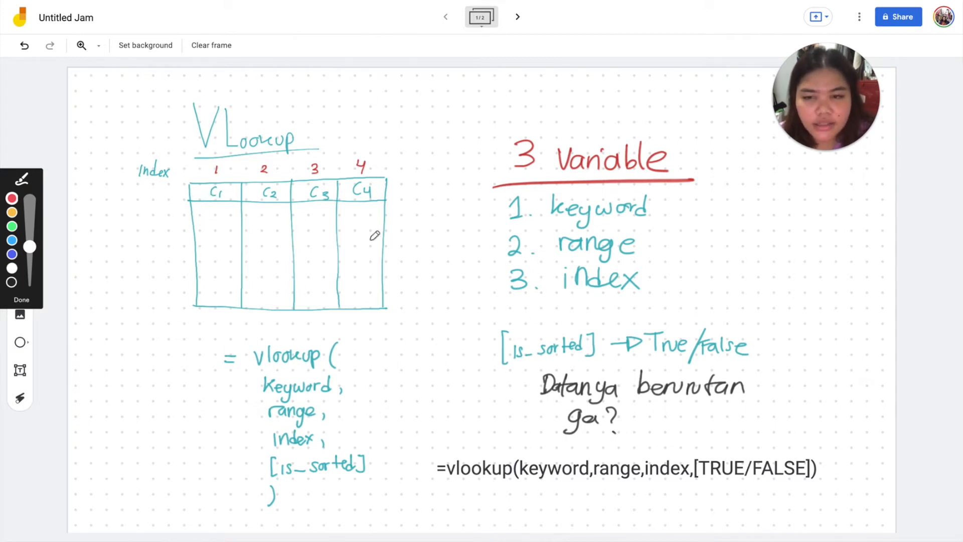
Circle the keyword, range and index variables in red and mark the matching parts of the sketched table
mouse_move(549, 216)
left_mouse_down()
mouse_move(610, 186)
mouse_move(519, 196)
left_mouse_up()
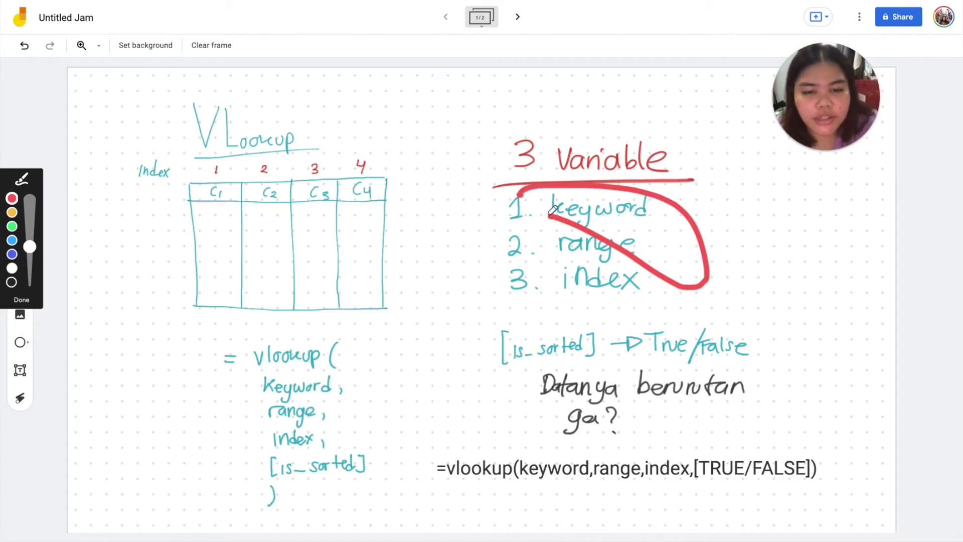
mouse_move(584, 224)
left_mouse_down()
mouse_move(552, 256)
mouse_move(650, 246)
mouse_move(586, 219)
left_mouse_up()
mouse_move(172, 210)
left_mouse_down()
mouse_move(299, 203)
mouse_move(405, 264)
left_mouse_up()
mouse_move(405, 297)
left_mouse_down()
mouse_move(144, 321)
mouse_move(209, 208)
left_mouse_up()
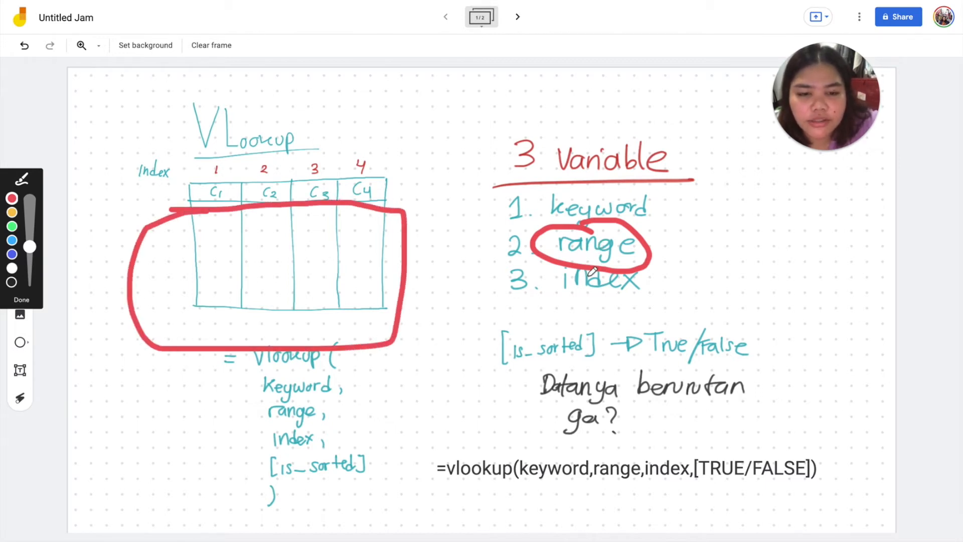
mouse_move(631, 265)
left_mouse_down()
mouse_move(555, 283)
mouse_move(661, 272)
left_mouse_up()
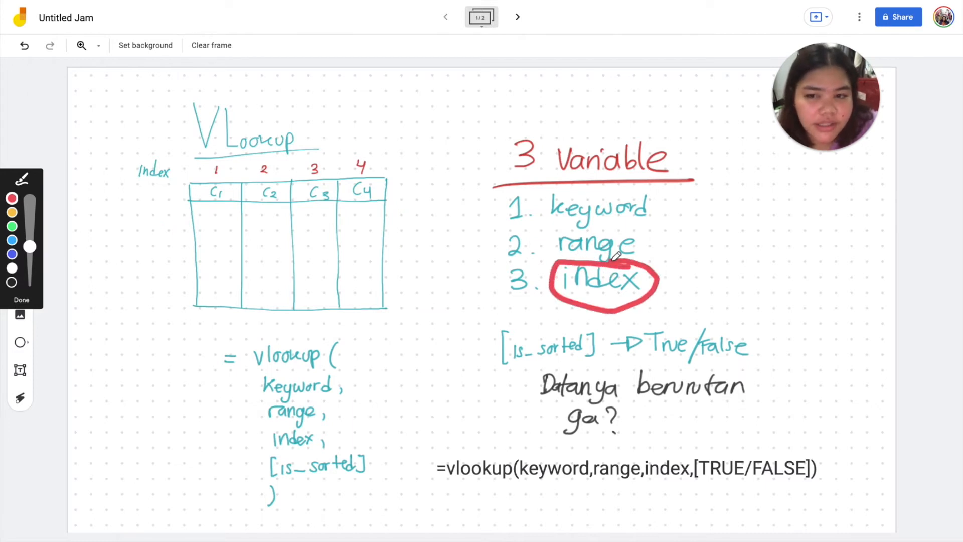
mouse_move(197, 182)
left_mouse_down()
mouse_move(384, 173)
mouse_move(387, 152)
mouse_move(281, 133)
mouse_move(186, 153)
mouse_move(200, 181)
mouse_move(219, 180)
left_mouse_up()
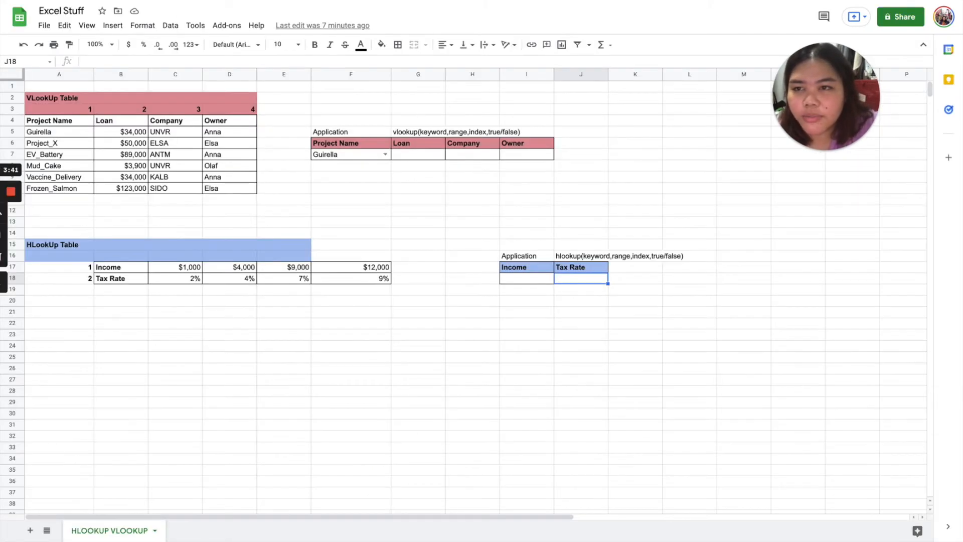
Return to the Excel Stuff spreadsheet and examine the VLookUp Table's column headings and the index numbers above them
left_click(55, 123)
key("Right")
key("Right")
key("Right")
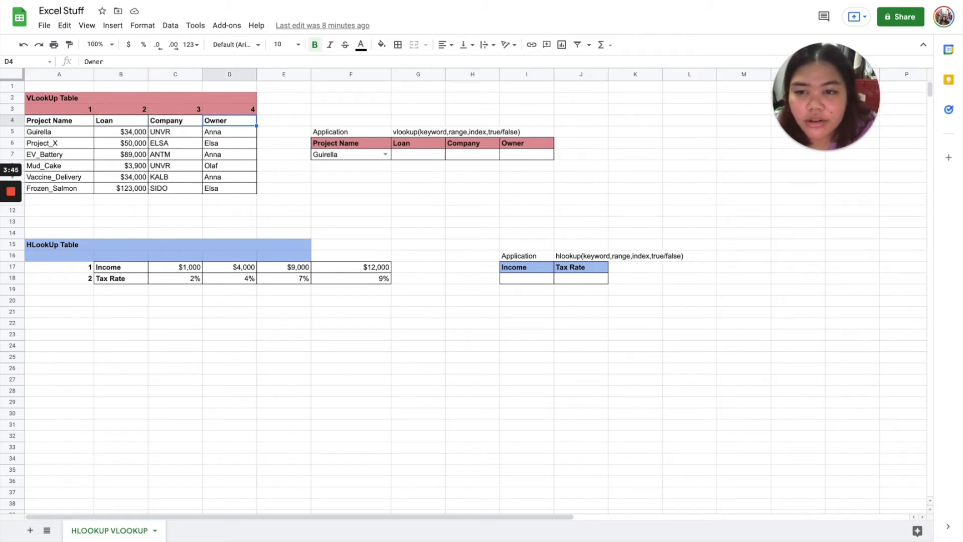
key("Left")
key("Left")
key("Left")
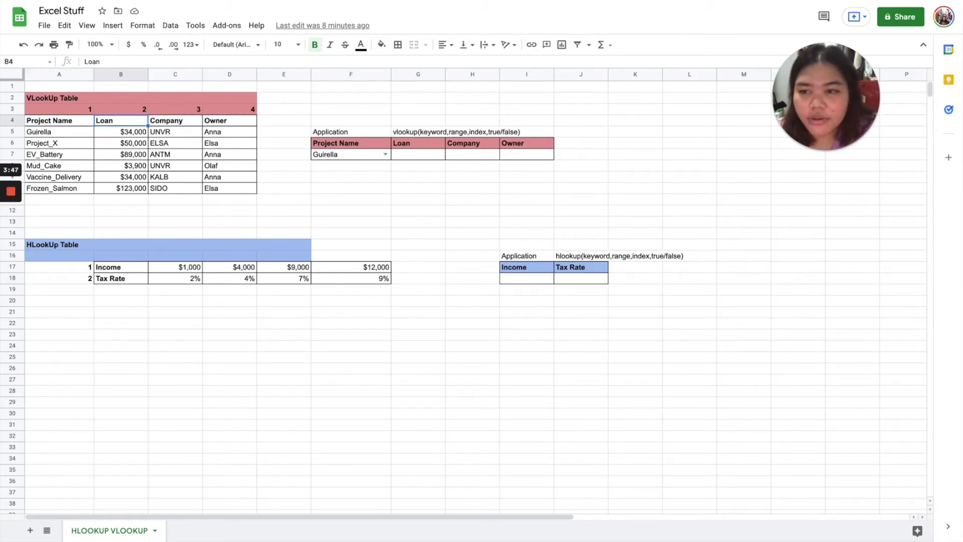
key("Up")
key("Right")
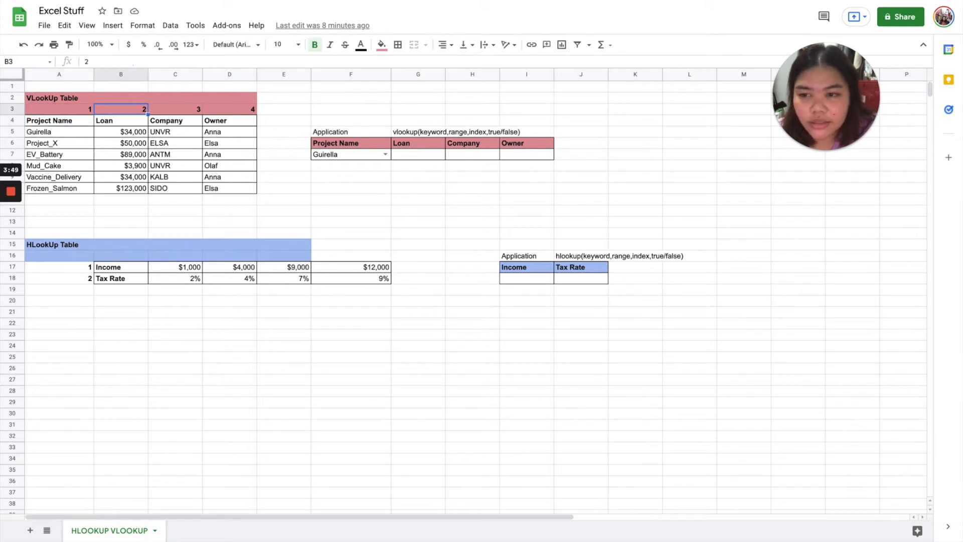
key("Right")
key("Right")
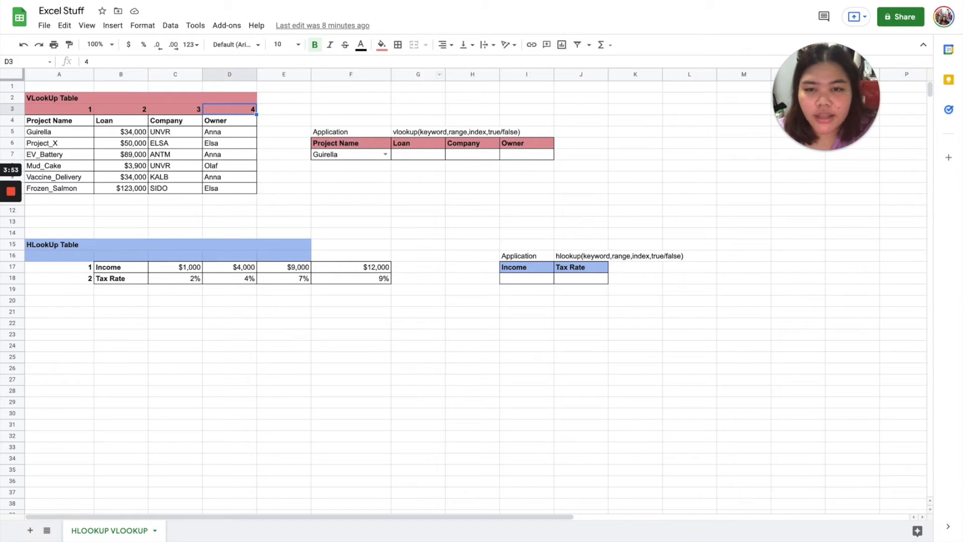
Start a VLOOKUP formula in G7 under Loan with F7 as the search key and A5:D10 as the range
left_click(416, 160)
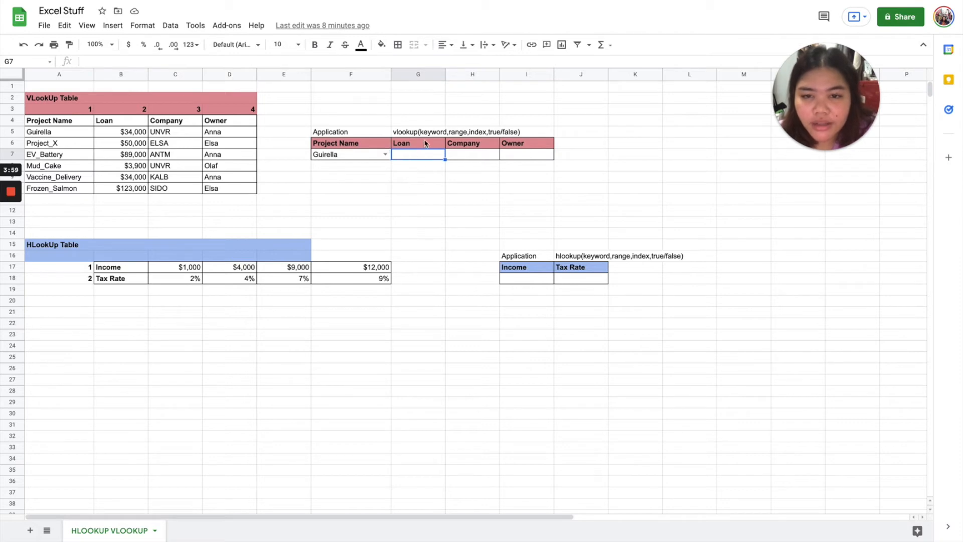
type("=")
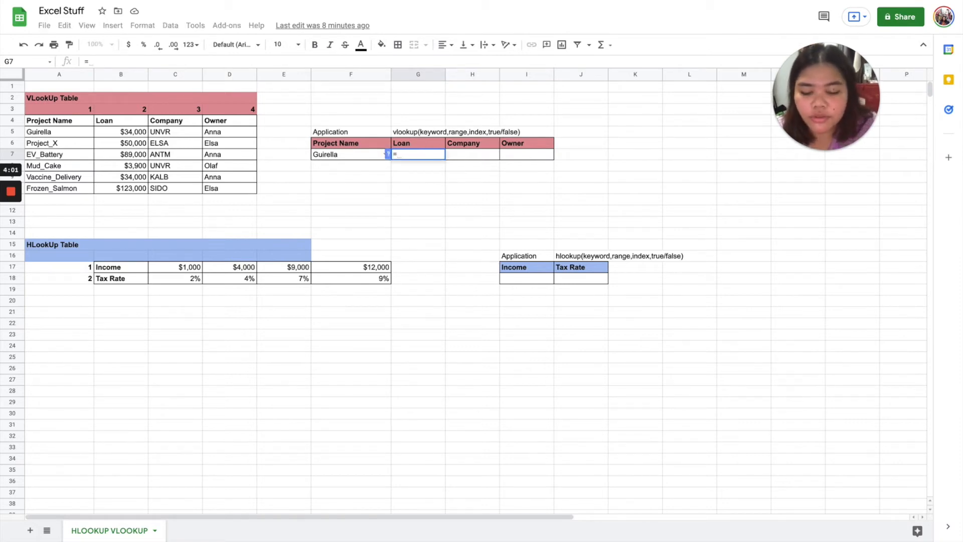
type("vl")
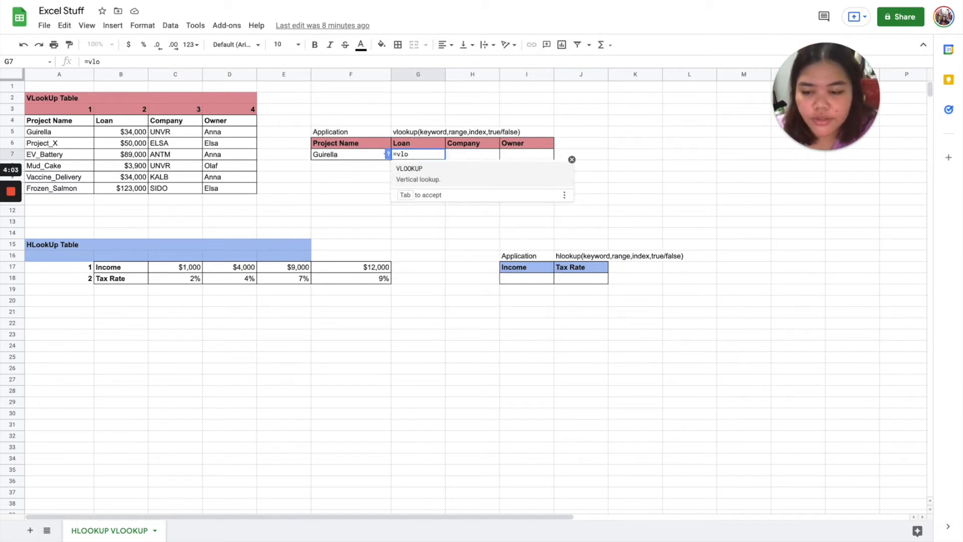
type("o")
key("Tab")
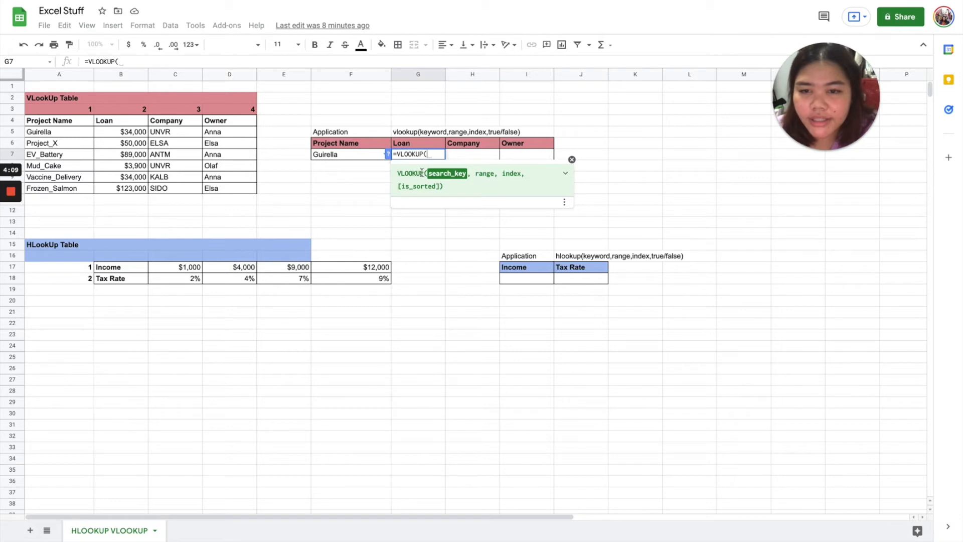
left_click(338, 157)
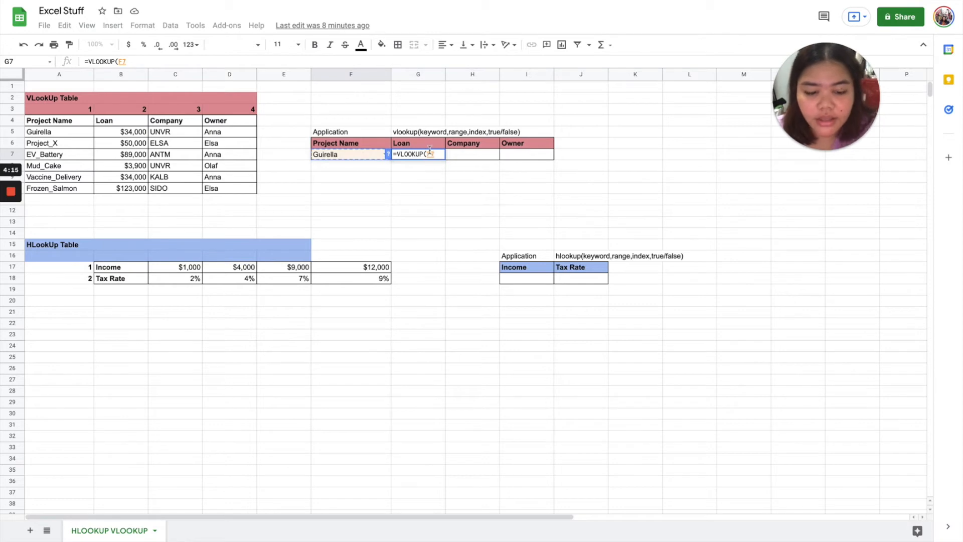
type(",")
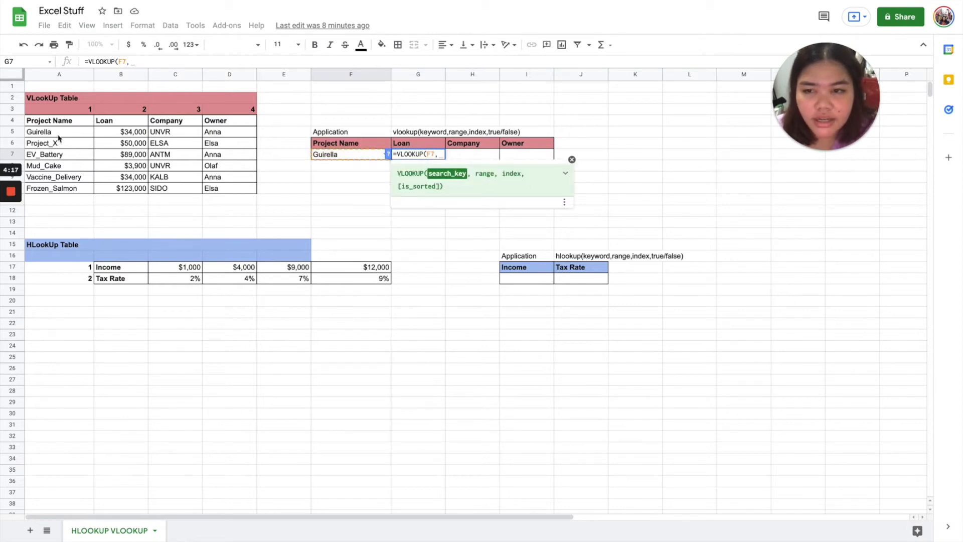
left_click_drag(45, 131, 228, 187)
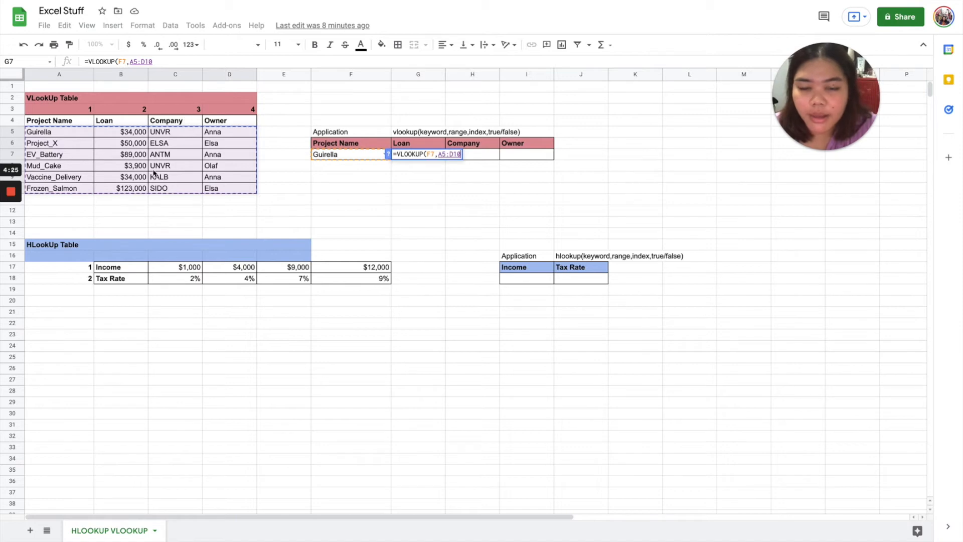
type(",")
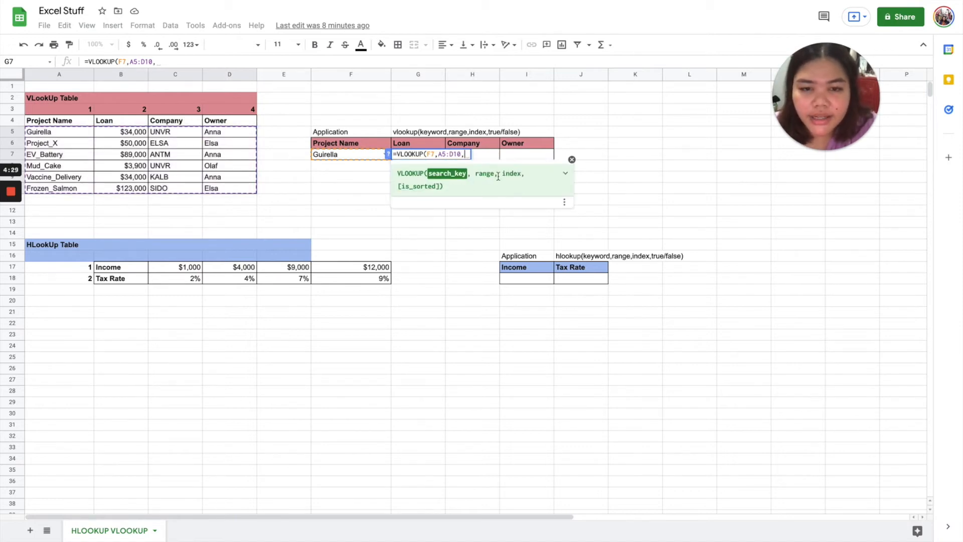
Mark the application table's Loan heading and circle index 2 above the lookup table's Loan column in red
mouse_move(15, 193)
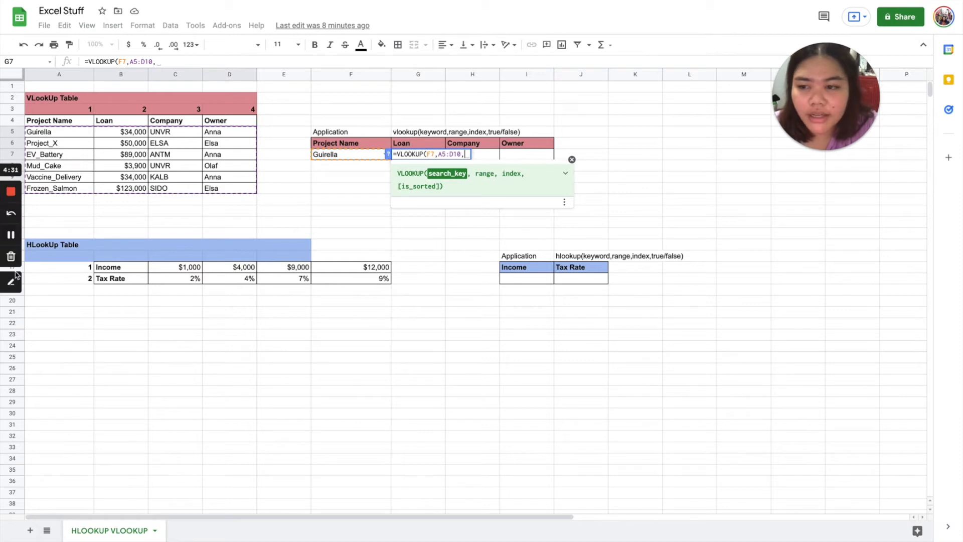
left_click(13, 279)
mouse_move(416, 129)
left_mouse_down()
mouse_move(386, 129)
mouse_move(438, 153)
mouse_move(396, 131)
left_mouse_up()
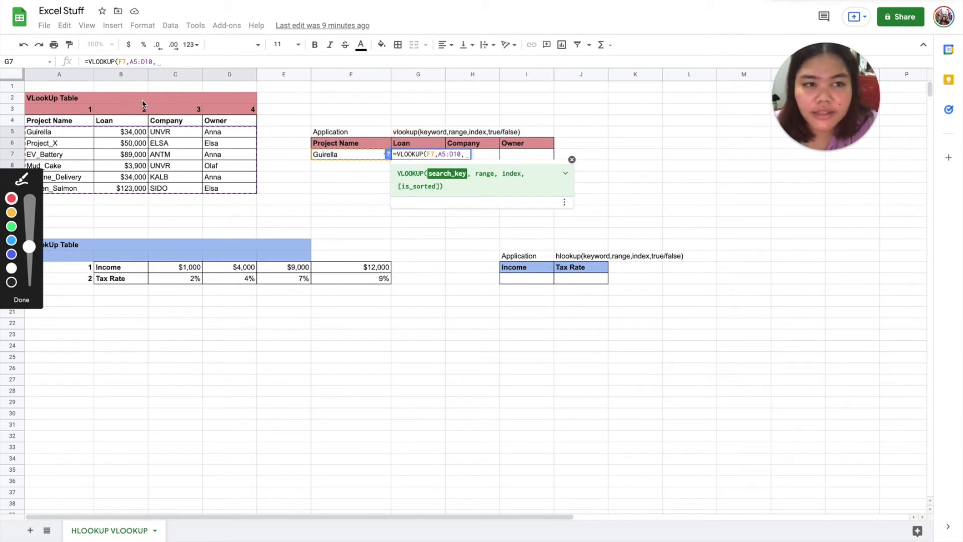
mouse_move(143, 104)
left_mouse_down()
mouse_move(138, 153)
mouse_move(136, 98)
left_mouse_up()
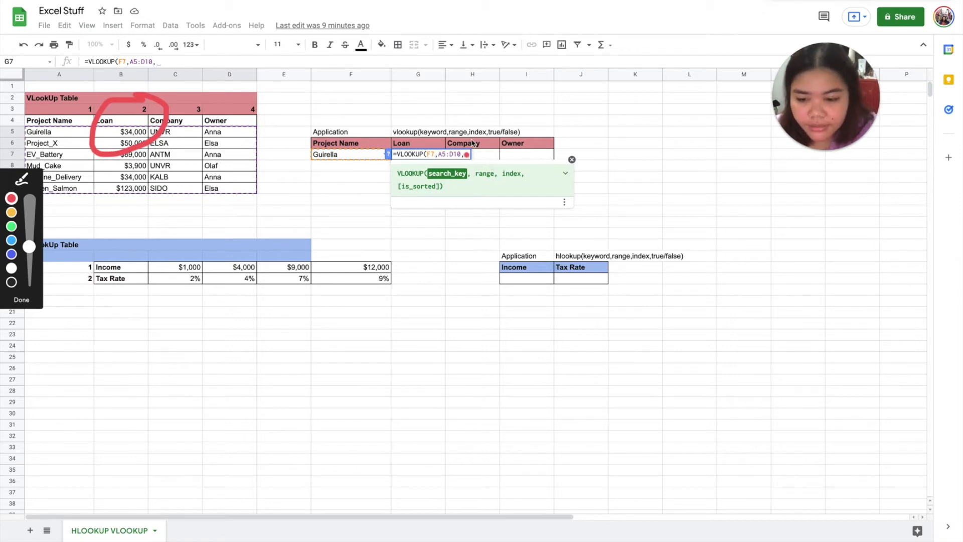
Finish annotating and enter 2 as the index of the VLOOKUP formula in G7
left_click(23, 301)
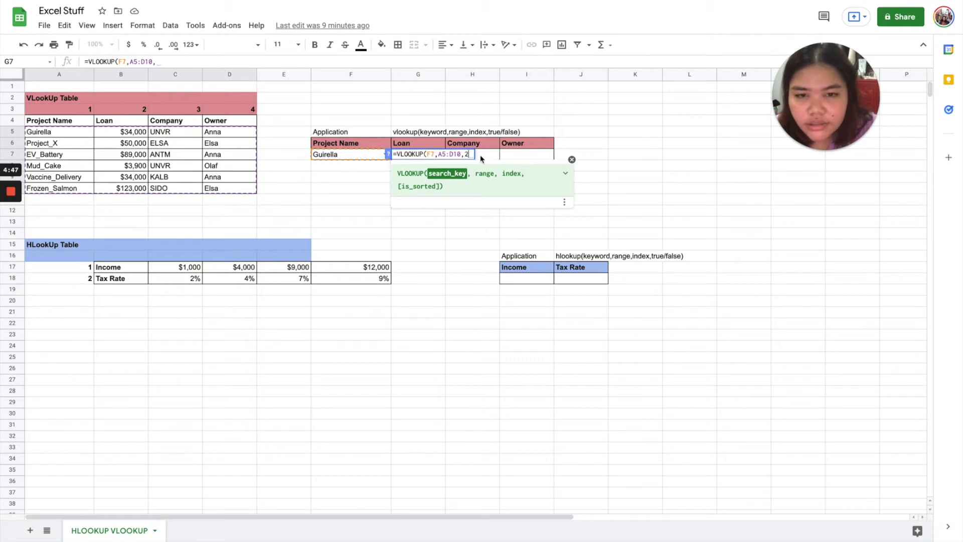
type("2,")
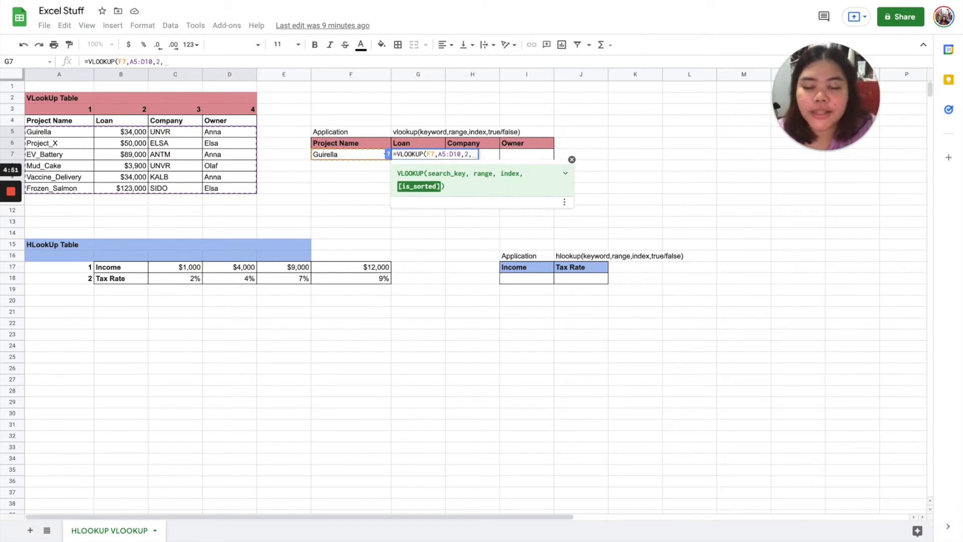
Switch to the Untitled Jam whiteboard, circle [is_sorted] in red and mark its True/False values
key("ctrl+Tab")
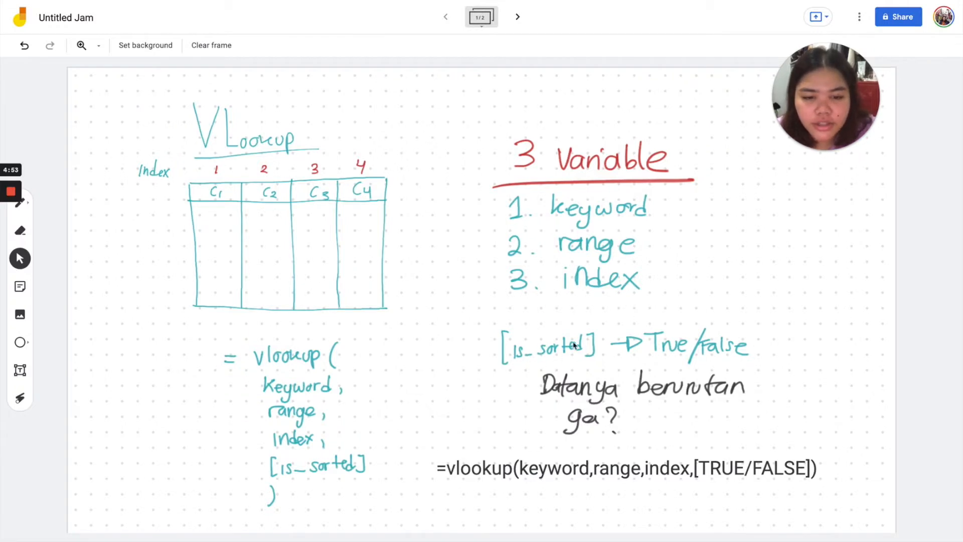
mouse_move(18, 269)
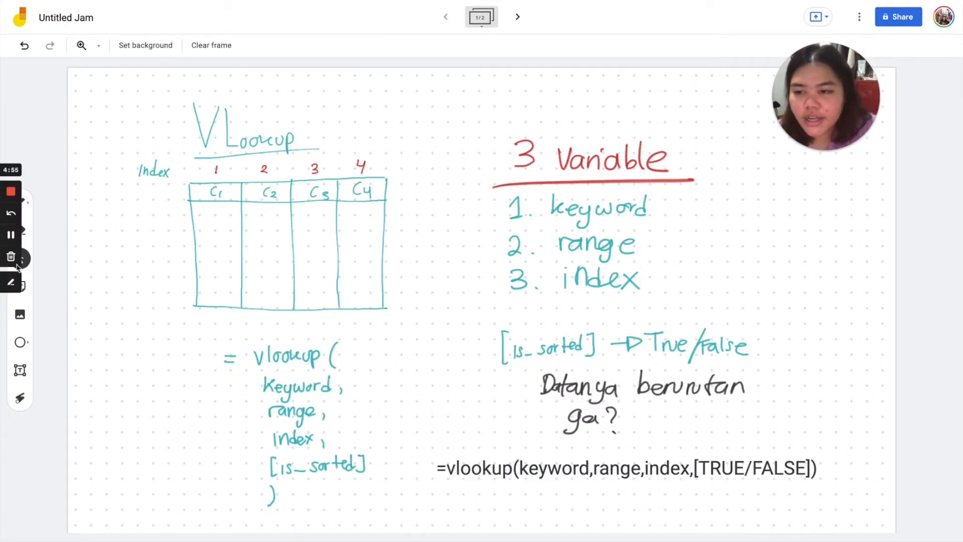
left_click(11, 282)
mouse_move(484, 373)
left_mouse_down()
mouse_move(630, 317)
mouse_move(497, 374)
mouse_move(532, 373)
left_mouse_up()
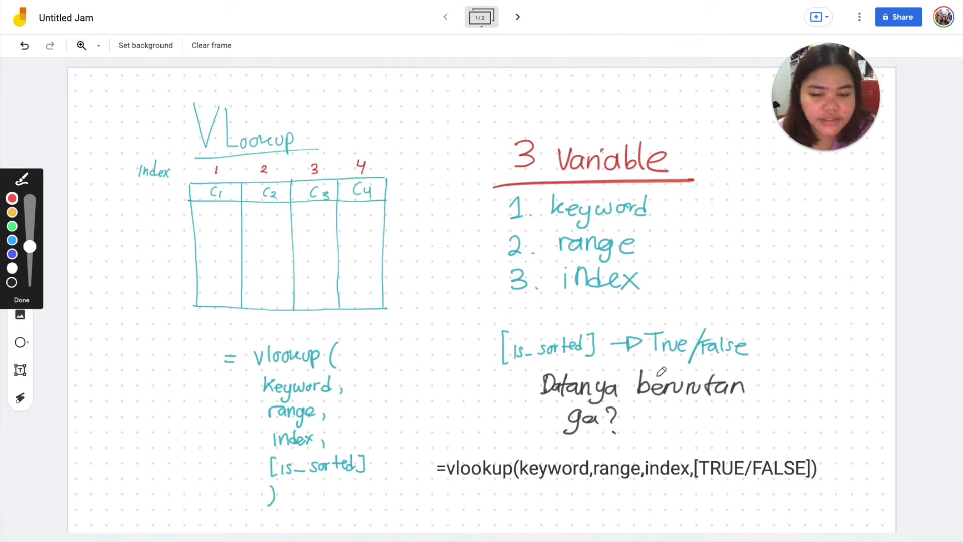
mouse_move(538, 325)
left_mouse_down()
mouse_move(522, 368)
mouse_move(539, 315)
left_mouse_up()
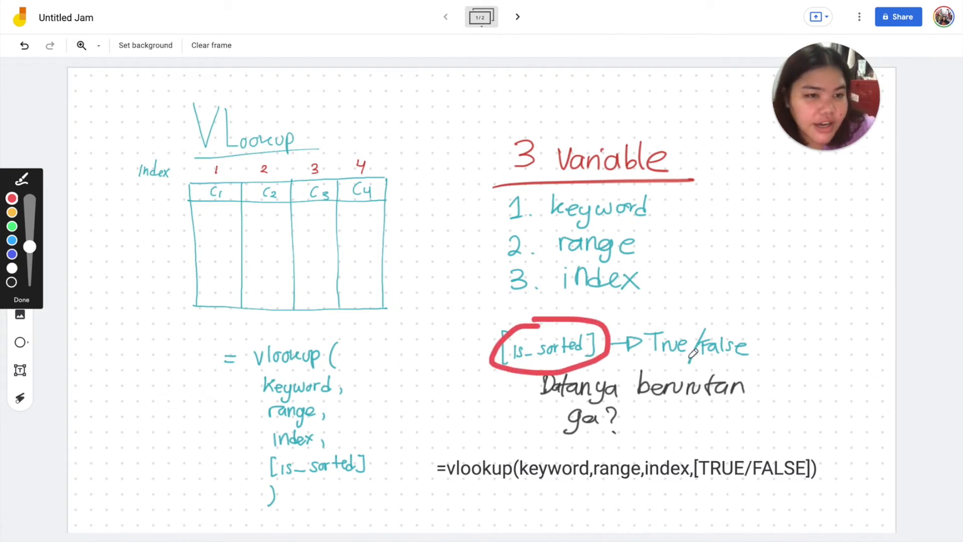
left_click_drag(699, 369, 757, 369)
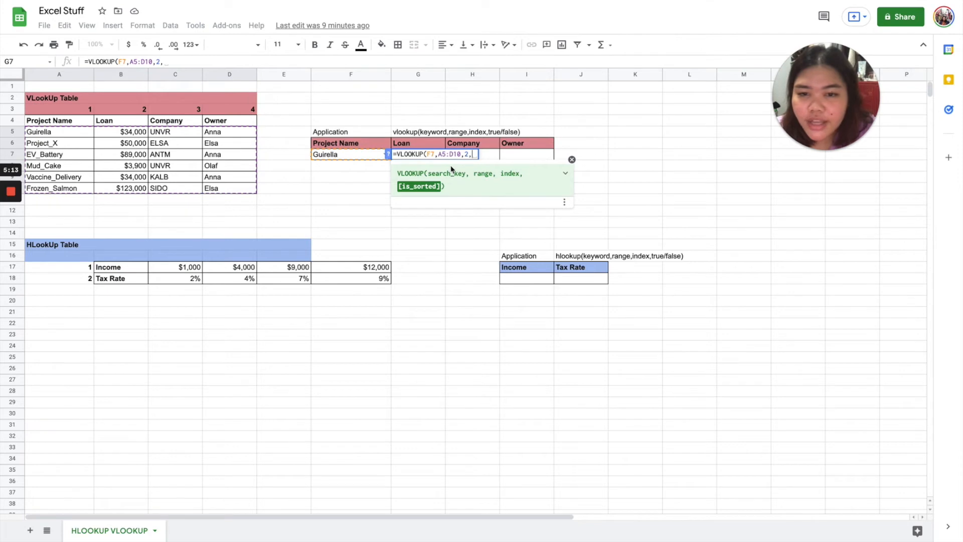
Return to the Excel Stuff spreadsheet and complete the G7 Loan formula with FALSE as the is_sorted argument
type("FALS")
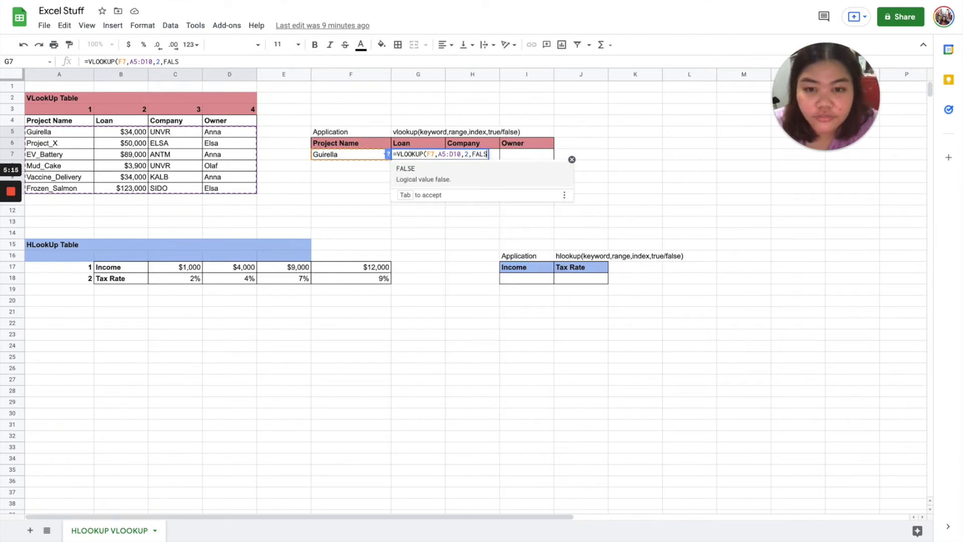
type("E")
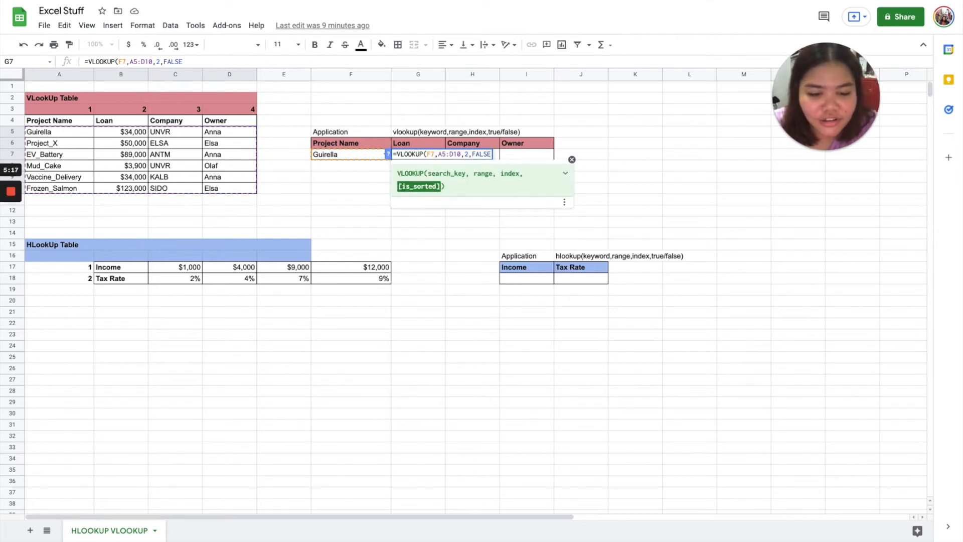
type(")")
key("Return")
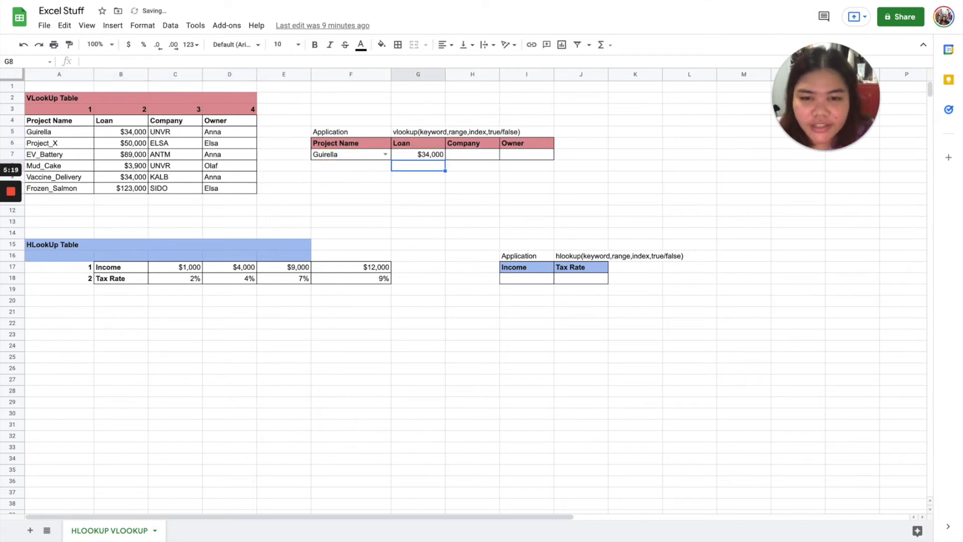
Compare the Loan result in G7 with Guirella's loan in B5 of the VLookUp Table
left_click(425, 159)
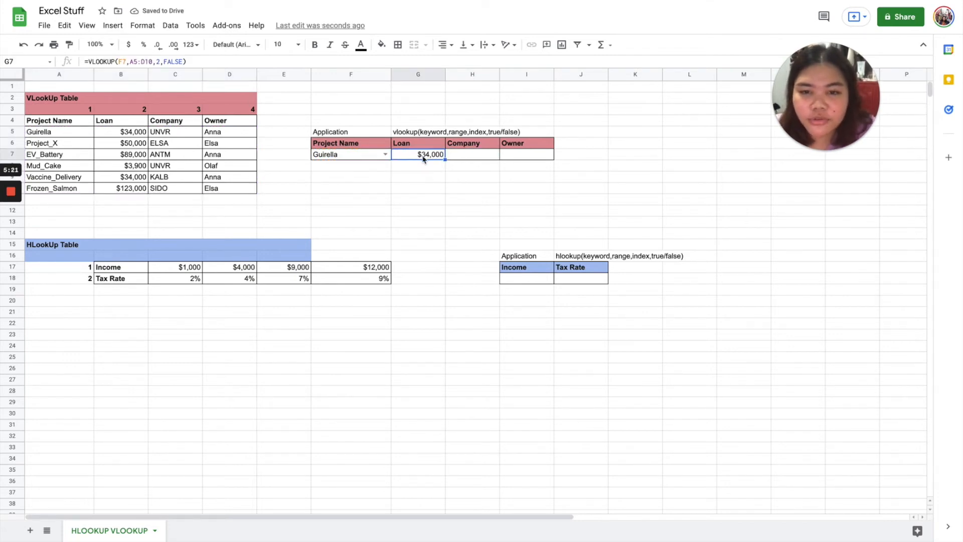
left_click(140, 133)
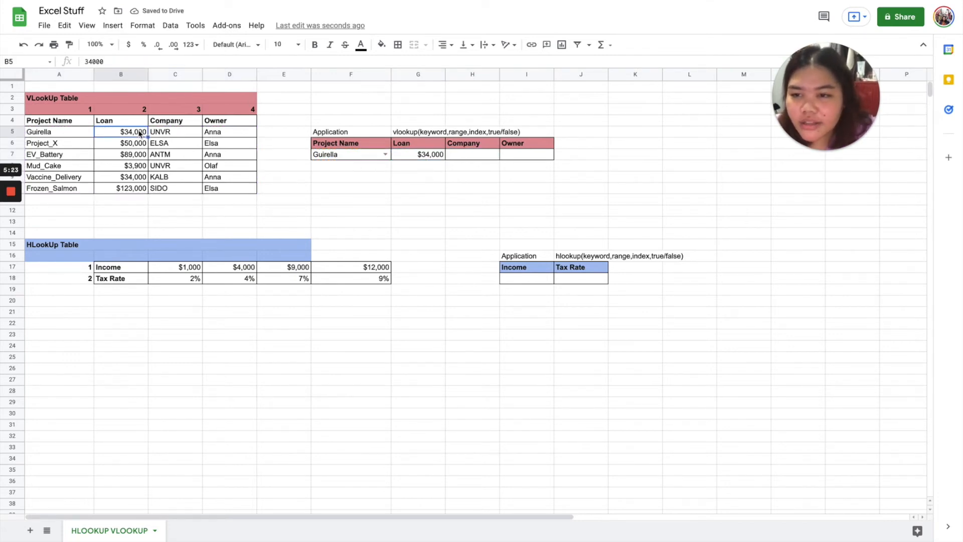
left_click(438, 158)
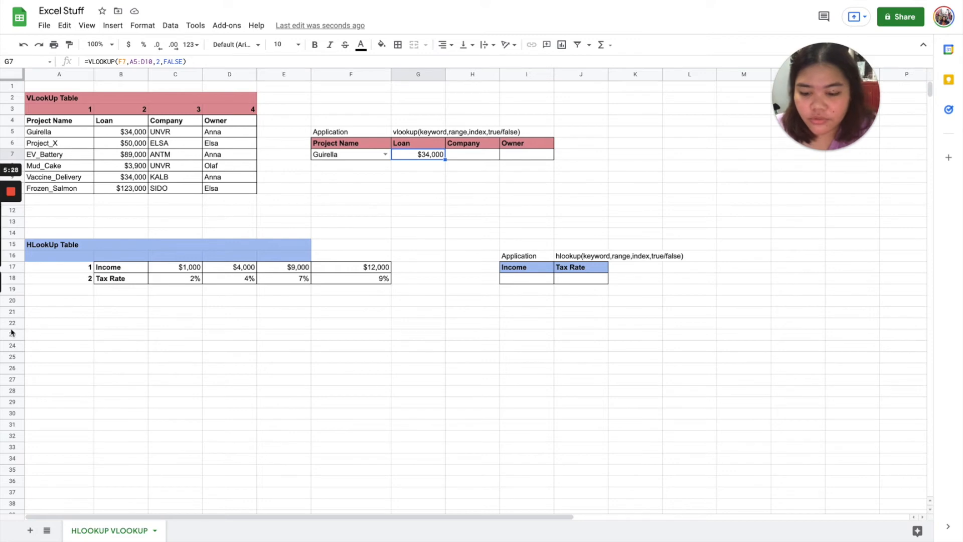
Start a VLOOKUP formula in H7 under Company with F7 as the search key and A5:D10 as the range
key("Right")
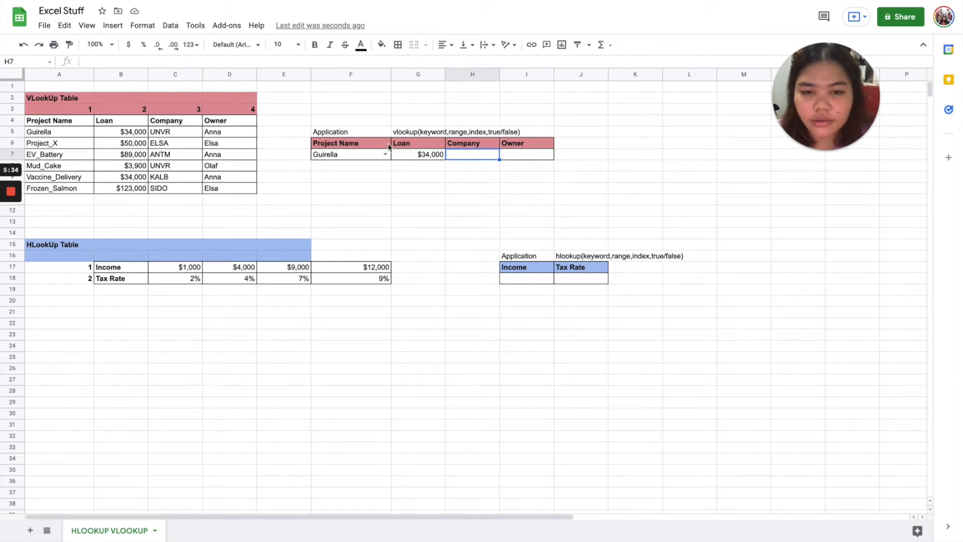
type("=VLOOKUP(")
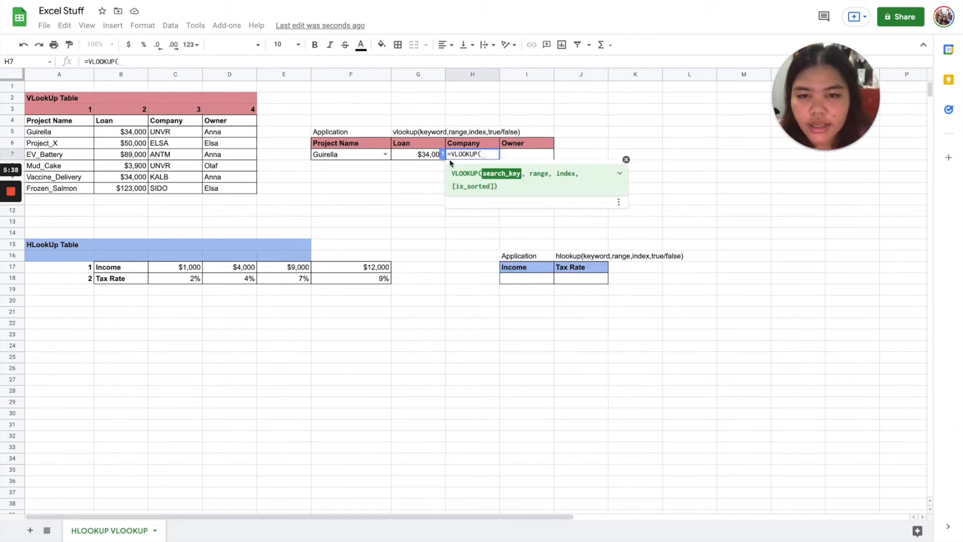
left_click(371, 158)
type(",")
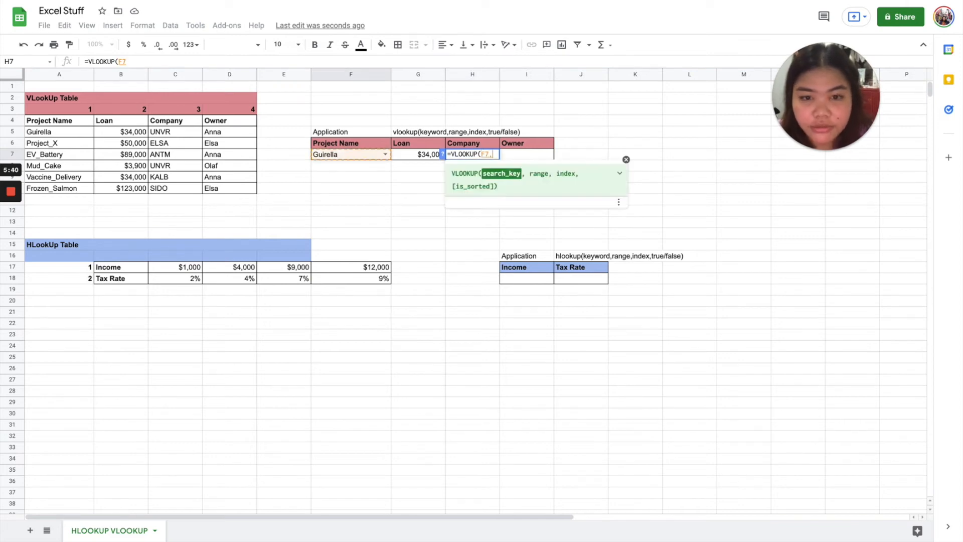
left_click_drag(39, 133, 221, 187)
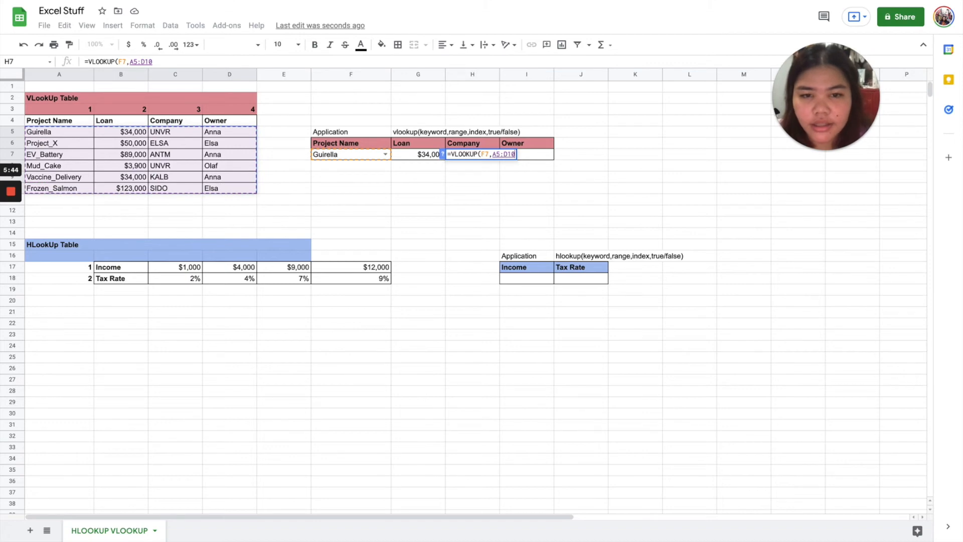
type(",")
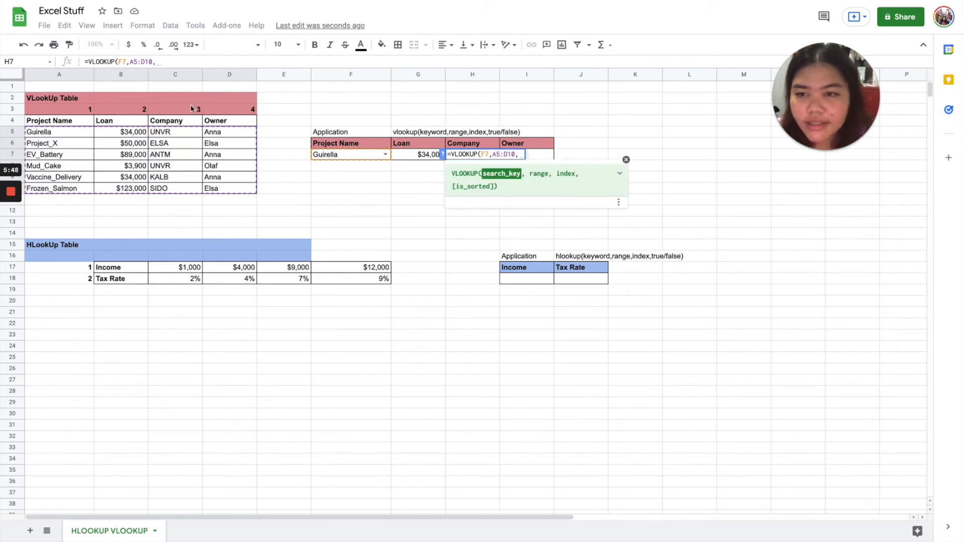
Complete the H7 Company formula with index 3 and FALSE as the is_sorted argument
type("3,")
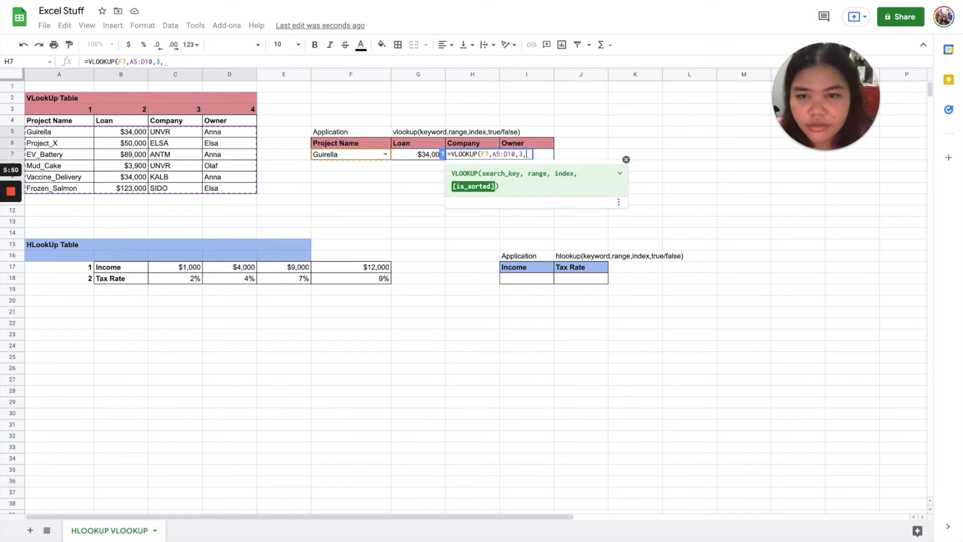
type("False")
key("BackSpace")
key("BackSpace")
key("BackSpace")
key("BackSpace")
key("BackSpace")
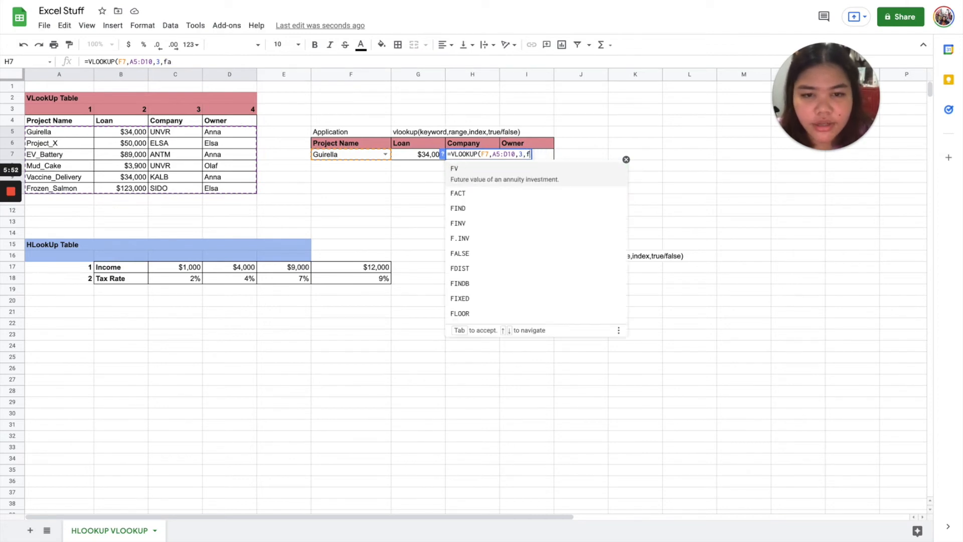
type("FALSE)")
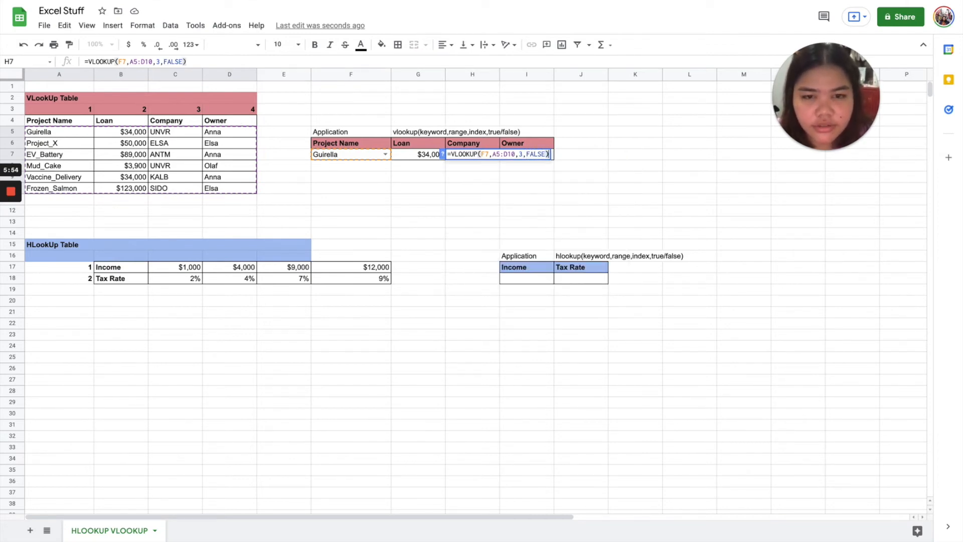
key("Return")
Start a VLOOKUP formula in I7 under Owner with F7 as the search key and A5:D10 as the range
left_click(534, 157)
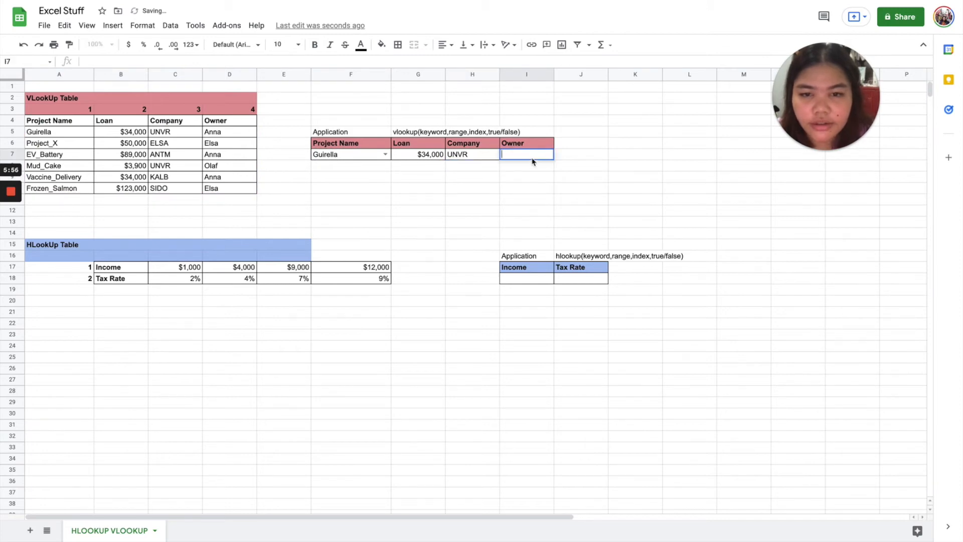
type("=vlo")
key("Tab")
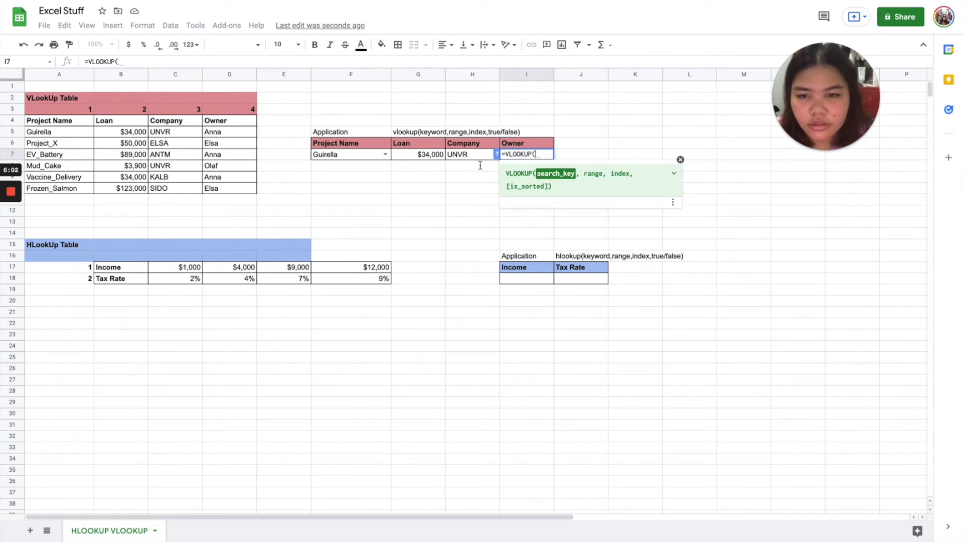
left_click(348, 155)
type(",")
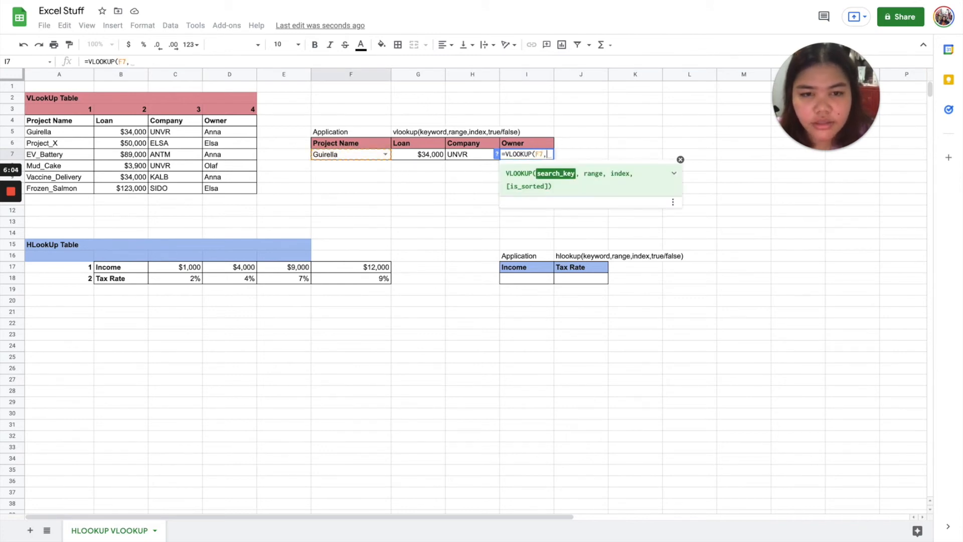
left_click_drag(80, 132, 226, 196)
type(",")
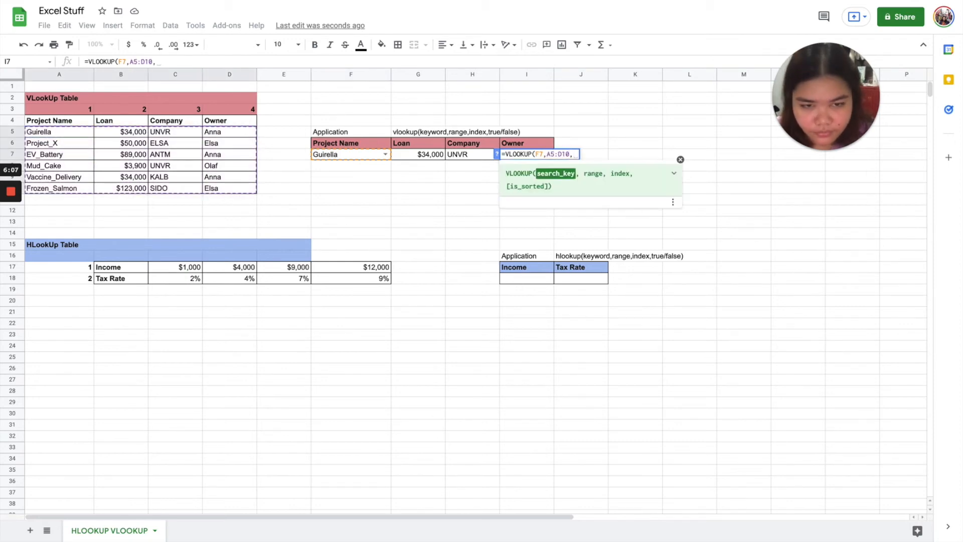
Complete the I7 Owner formula with index 4 and FALSE as the is_sorted argument
type("4,FAL")
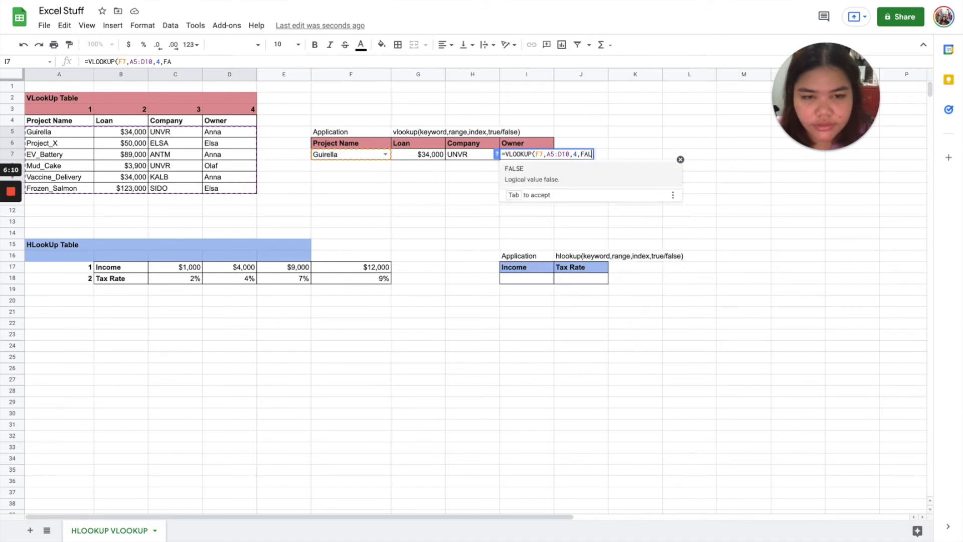
key("Tab")
type(")")
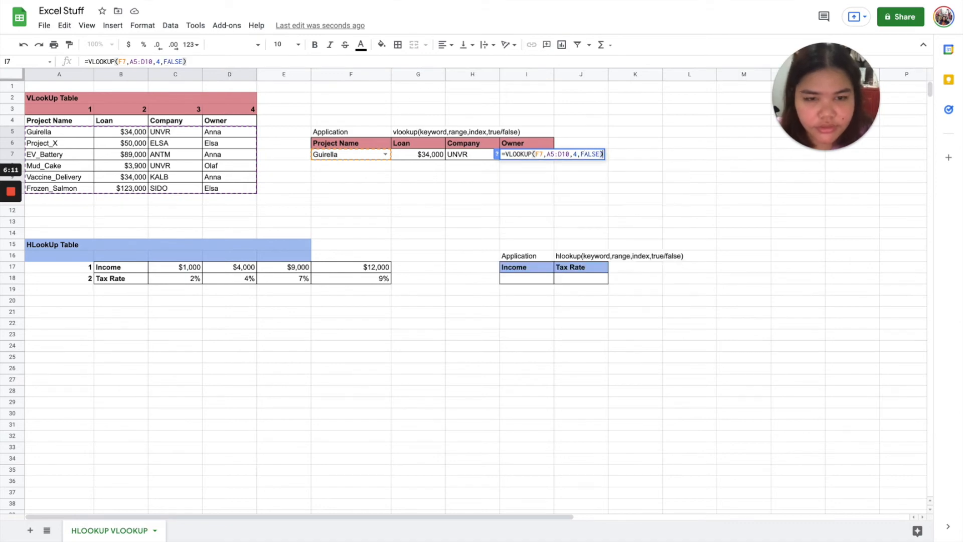
key("Return")
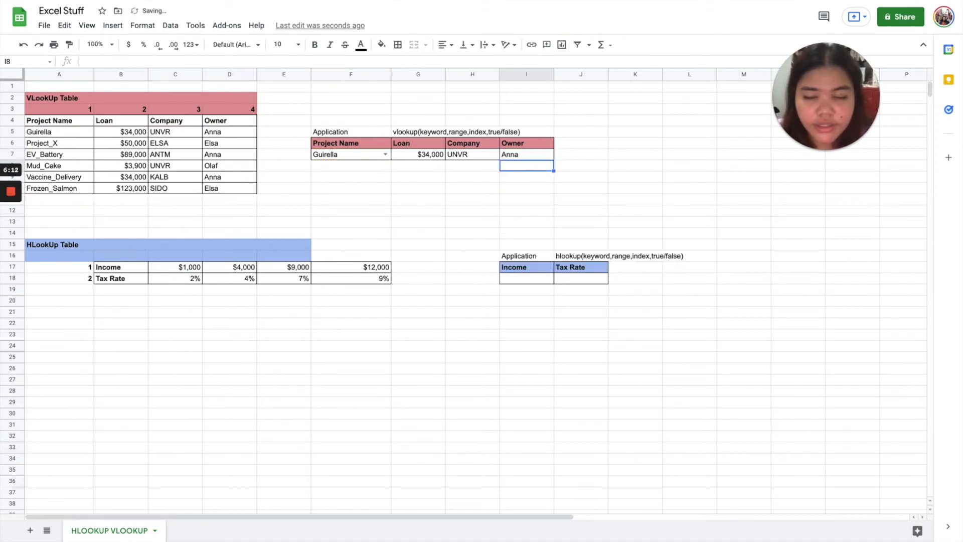
Test the three lookup formulas by setting the project name in F7 to EV_Battery, Vaccine_Delivery and back to Guirella
left_click(386, 153)
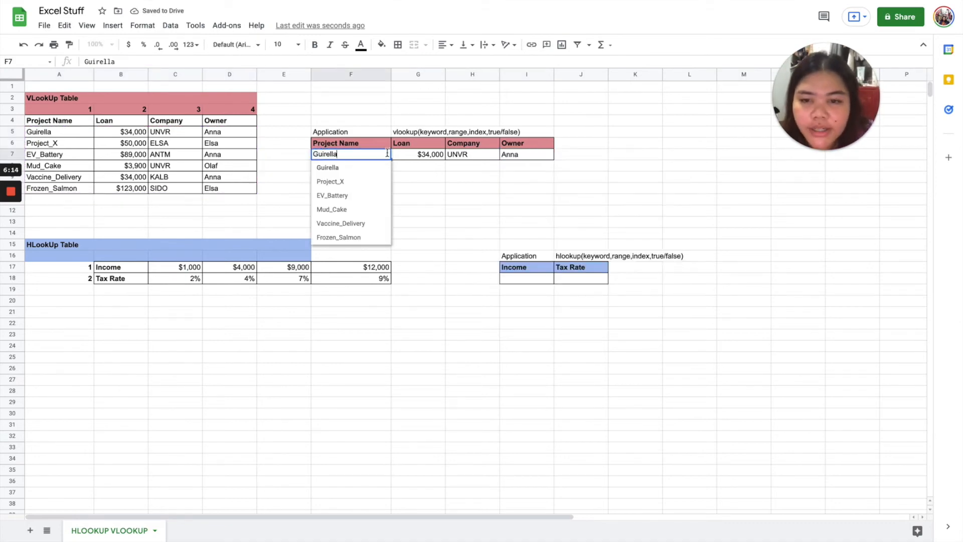
left_click(371, 197)
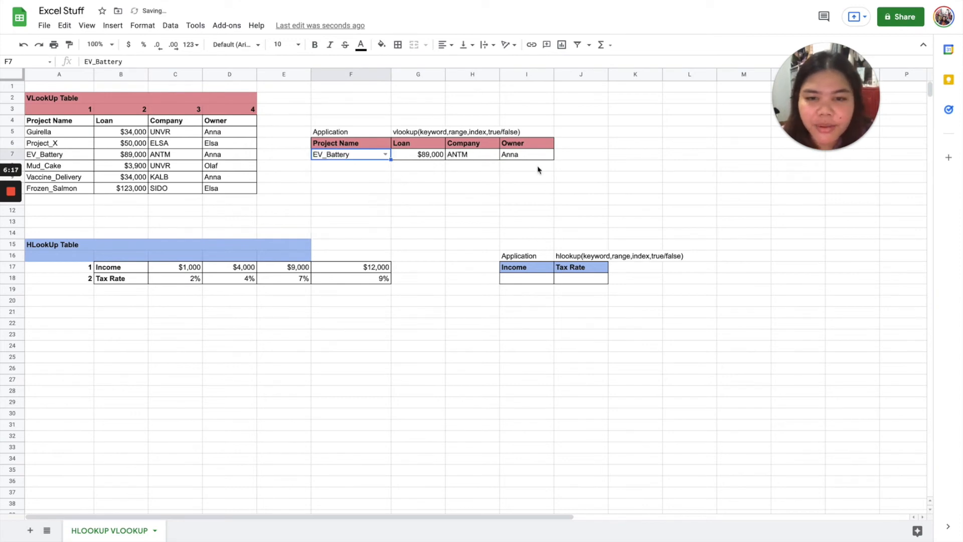
left_click(386, 156)
left_click(379, 224)
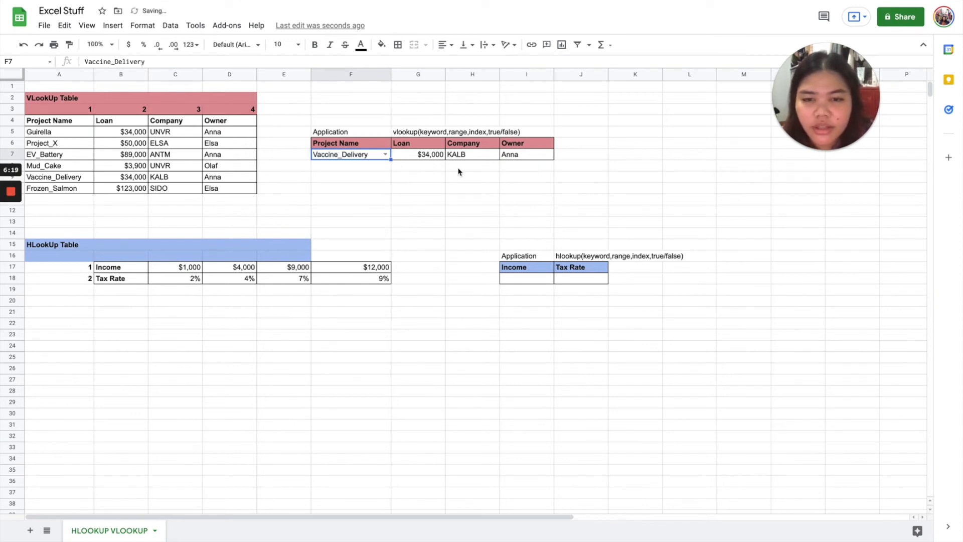
left_click(387, 154)
left_click(380, 170)
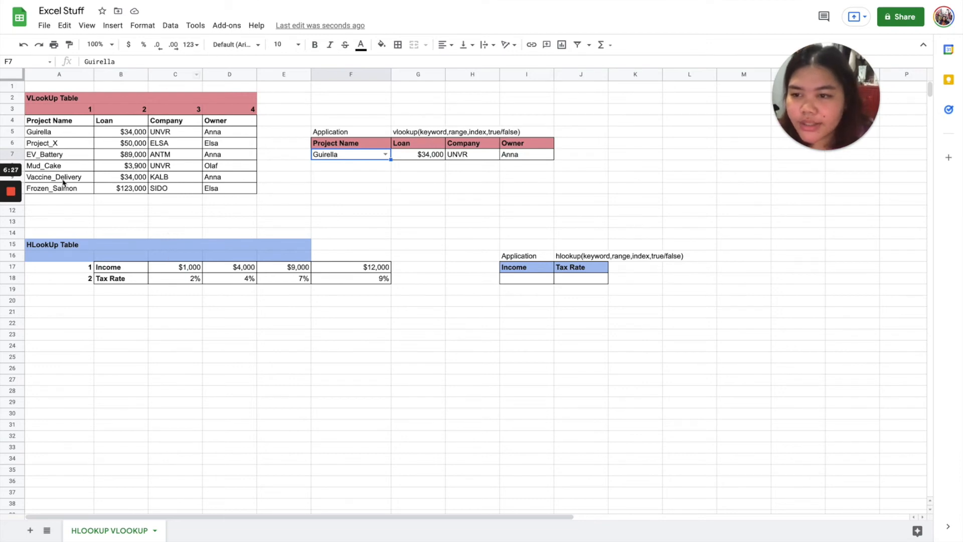
Circle the HLookUp Table and its Income and Tax Rate application table in red
mouse_move(15, 196)
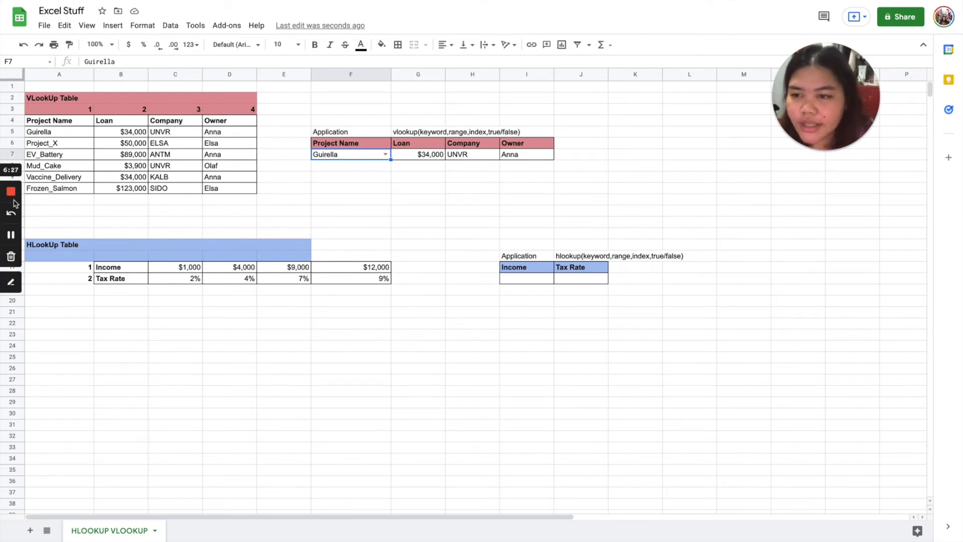
left_click(12, 278)
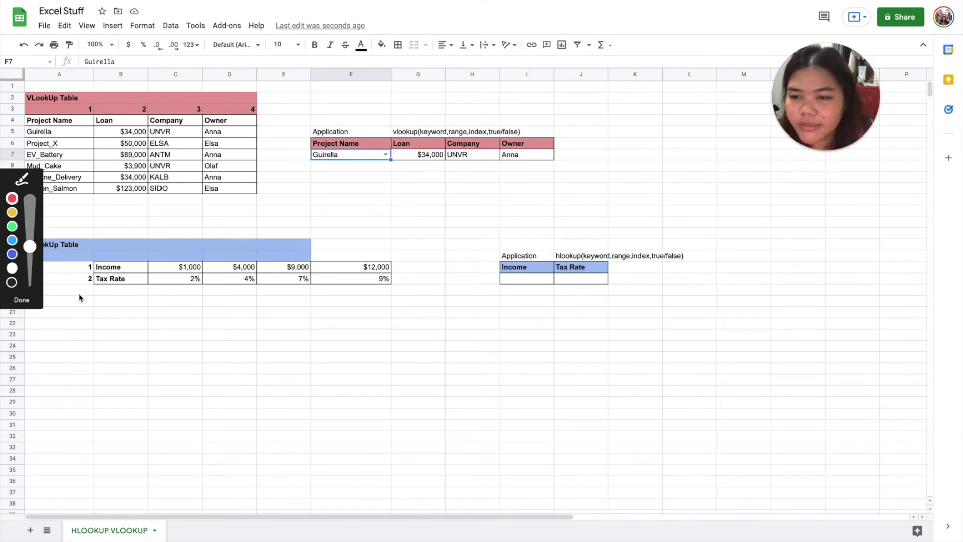
mouse_move(78, 298)
left_mouse_down()
mouse_move(228, 304)
mouse_move(420, 260)
mouse_move(80, 226)
mouse_move(121, 306)
mouse_move(151, 304)
left_mouse_up()
mouse_move(489, 310)
left_mouse_down()
mouse_move(677, 239)
mouse_move(502, 276)
mouse_move(568, 306)
left_mouse_up()
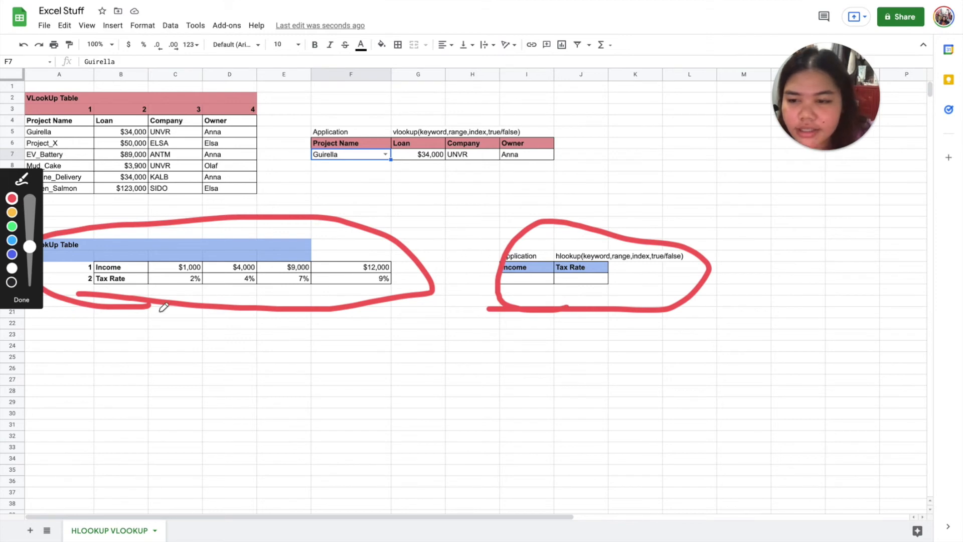
Circle the Income and Tax Rate row labels of the HLookUp Table in red, and finish the annotation
mouse_move(106, 250)
left_mouse_down()
mouse_move(117, 300)
mouse_move(111, 249)
left_mouse_up()
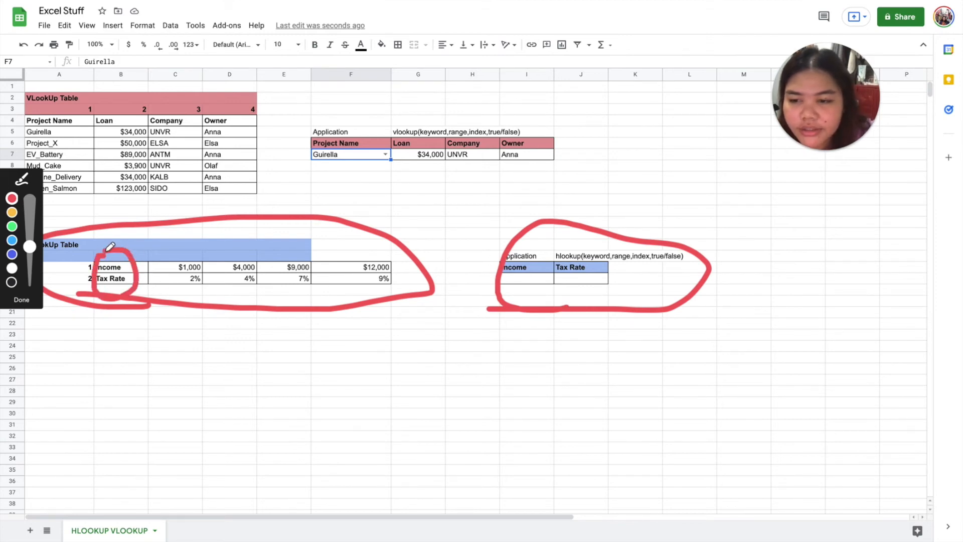
left_click(28, 301)
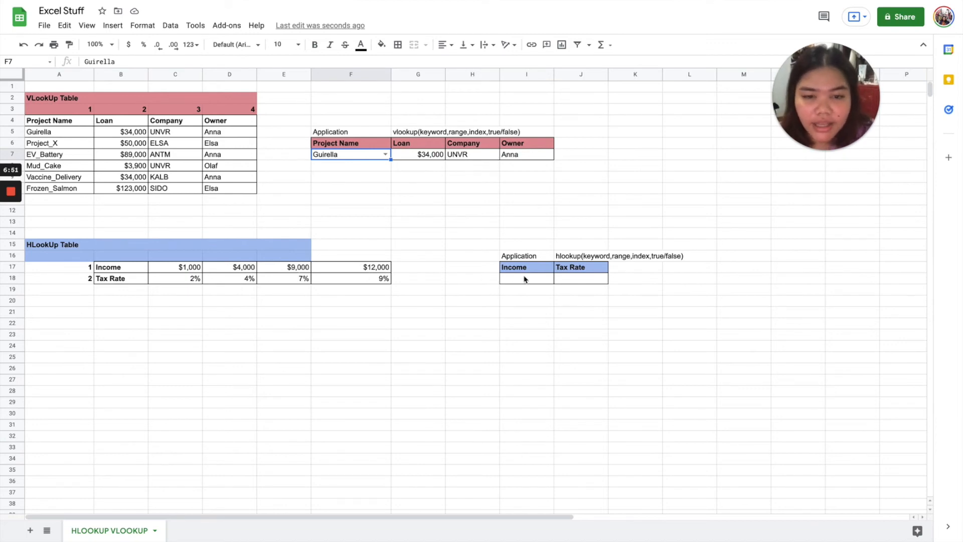
Examine the income brackets of the HLookUp Table cell by cell, from C17 to F17 and back
left_click(171, 270)
key("Right")
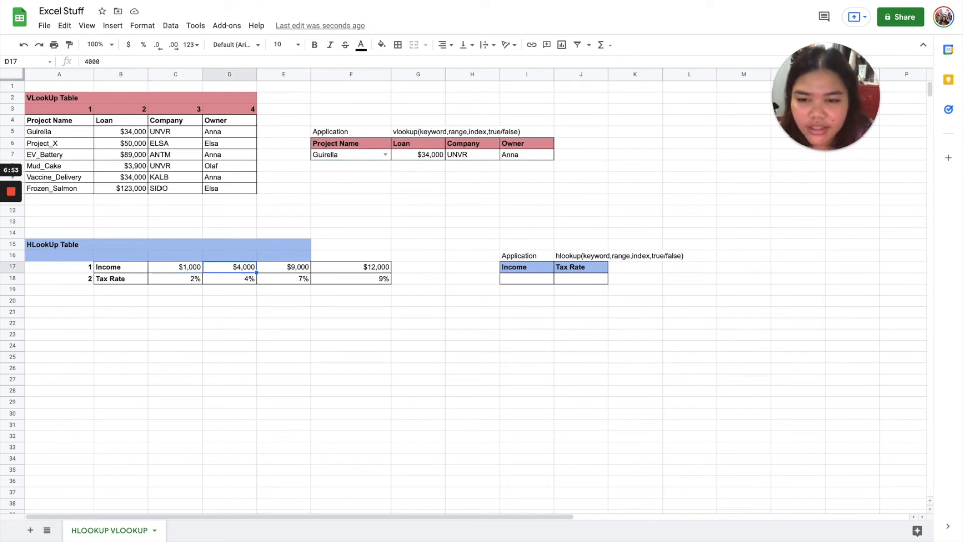
key("Right")
key("Right")
key("Left")
key("Left")
key("Left")
key("Right")
key("Right")
key("Left")
key("Left")
mouse_move(11, 196)
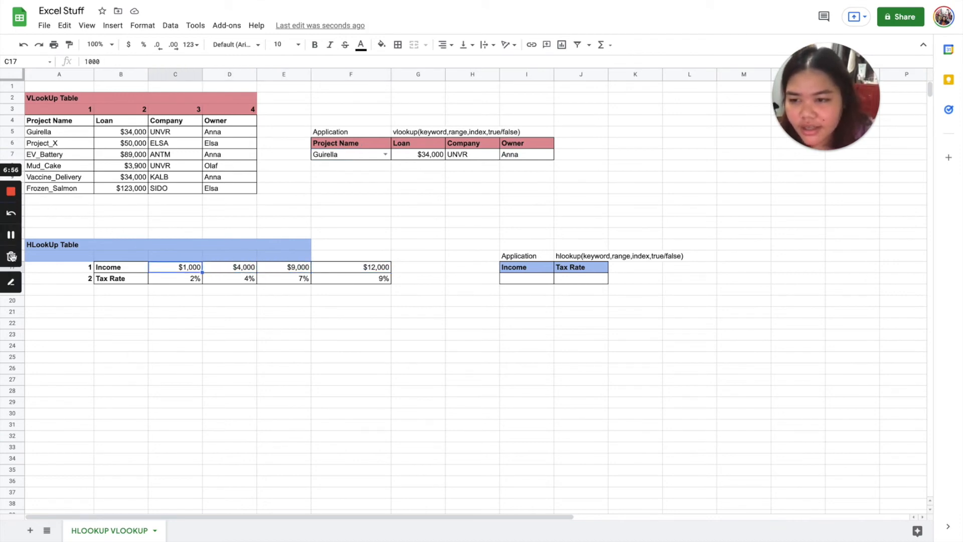
left_click(11, 282)
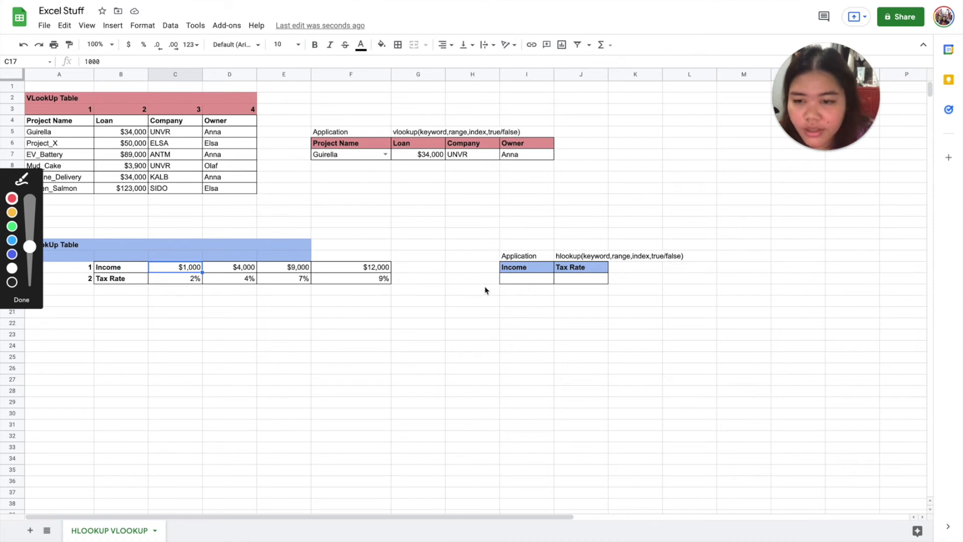
left_click(21, 301)
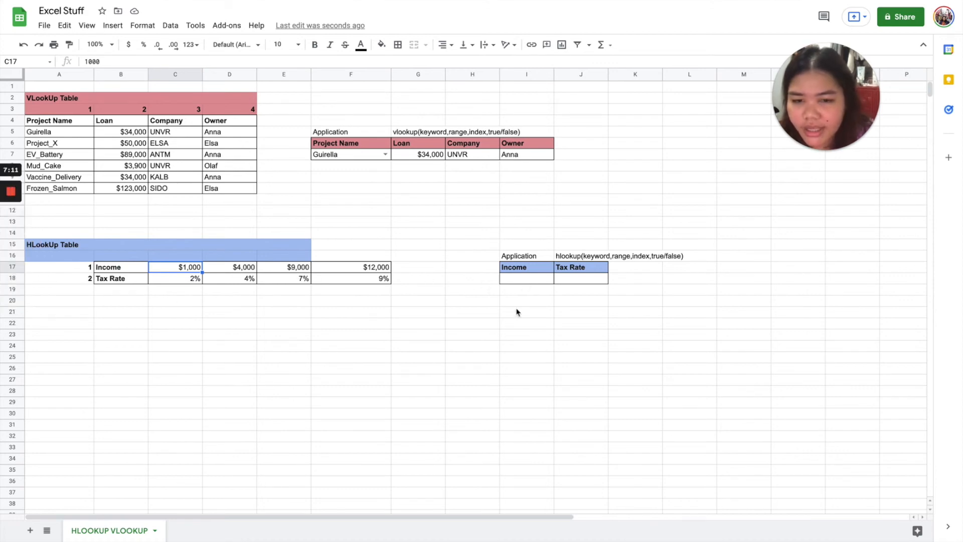
left_click(530, 282)
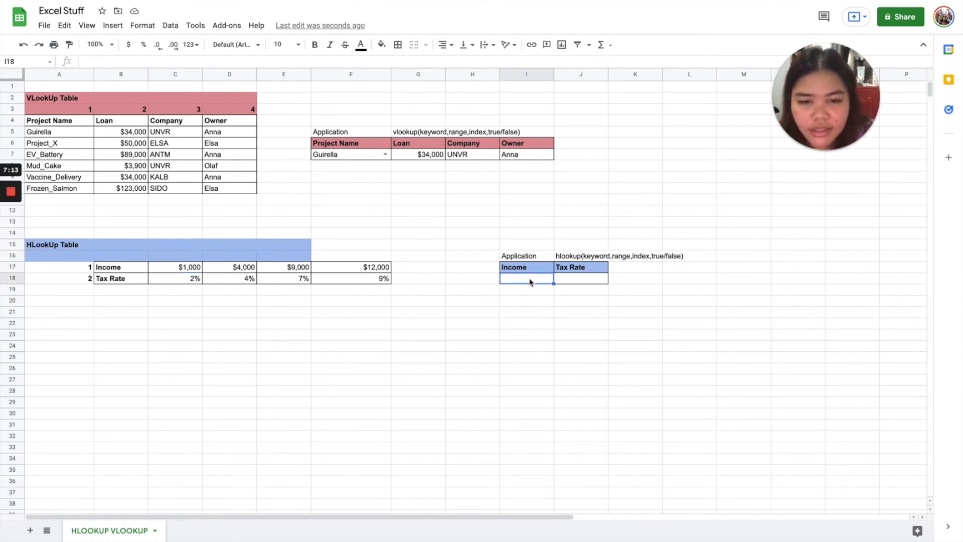
left_click(584, 282)
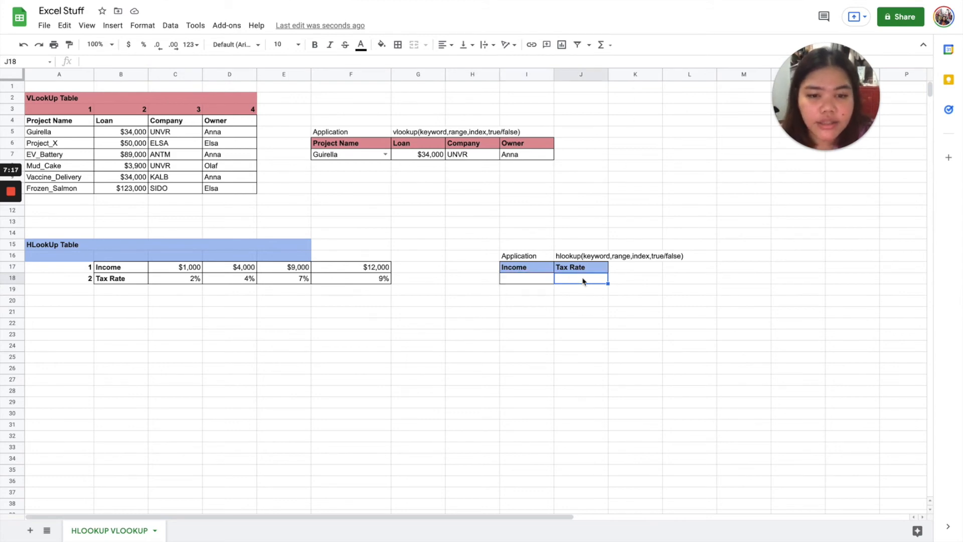
type("=")
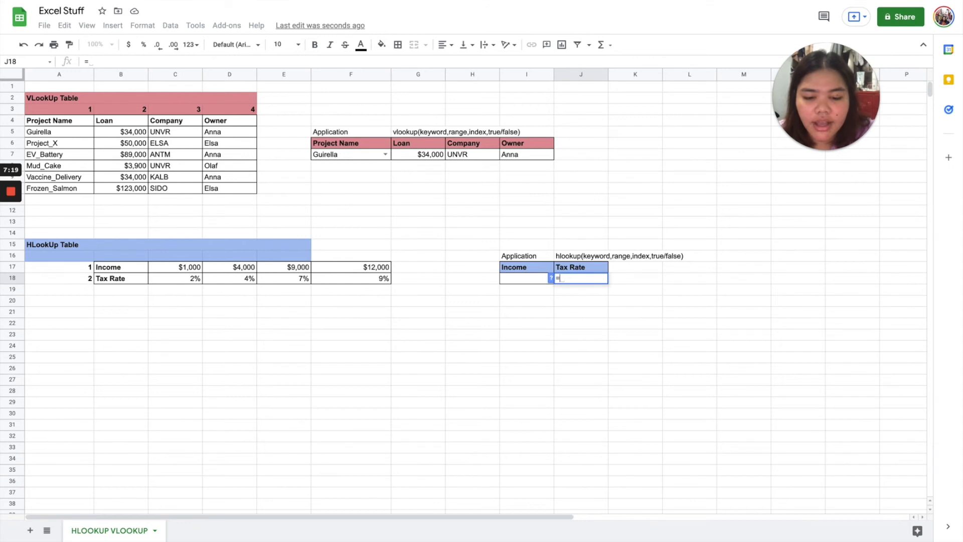
key("BackSpace")
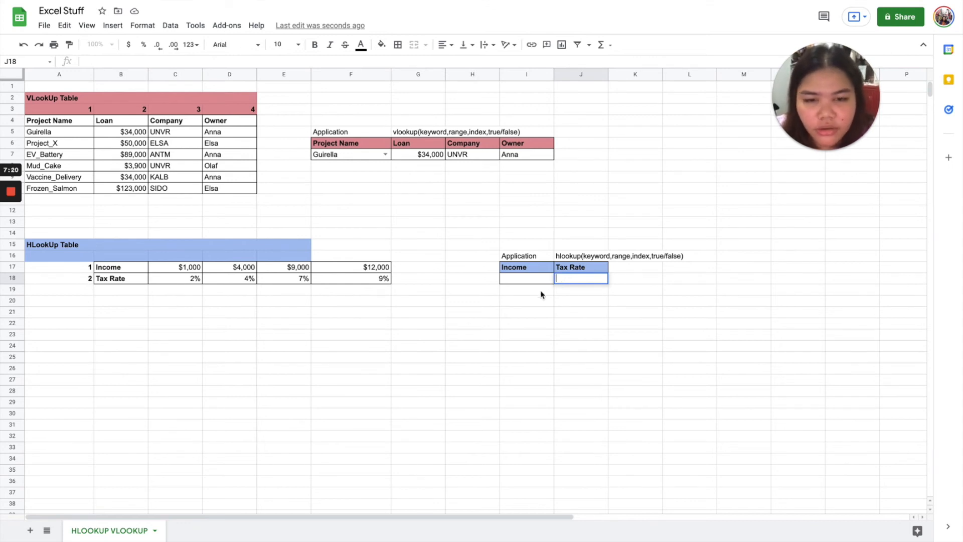
Enter an income of 4,000 in I18 of the HLOOKUP application table
left_click(533, 284)
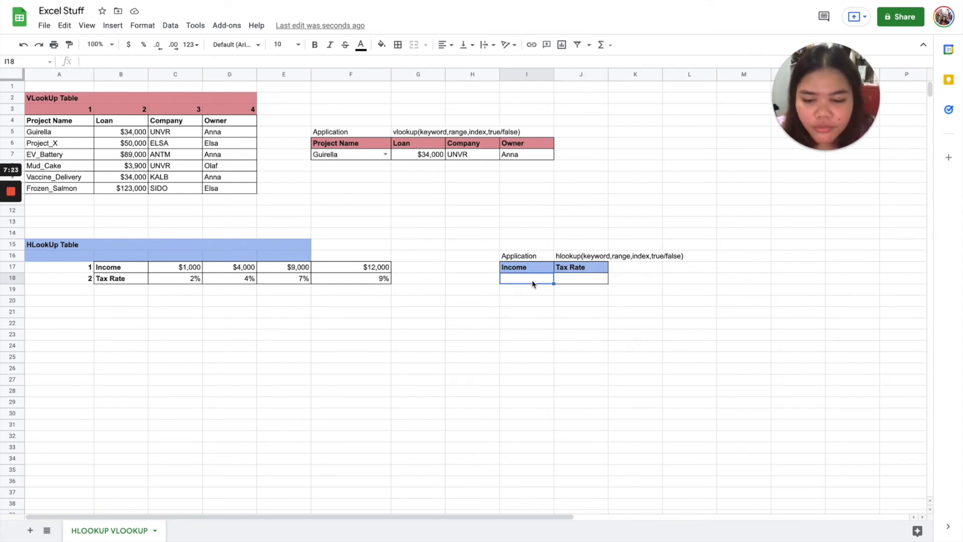
type("4")
key("BackSpace")
type("4,000")
key("Return")
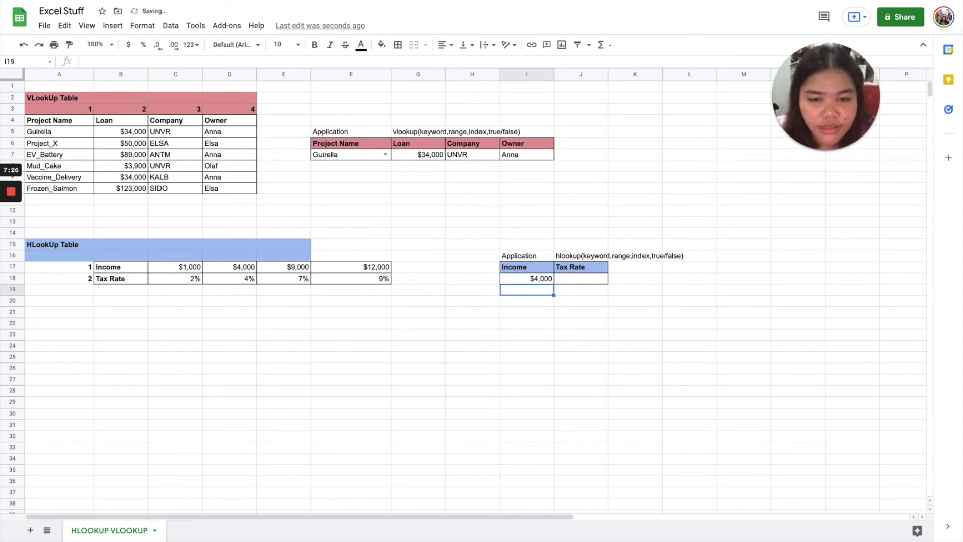
Start an HLOOKUP formula in J18 under Tax Rate with I18 as the search key and C17:F18 as the range
left_click(568, 280)
type("=")
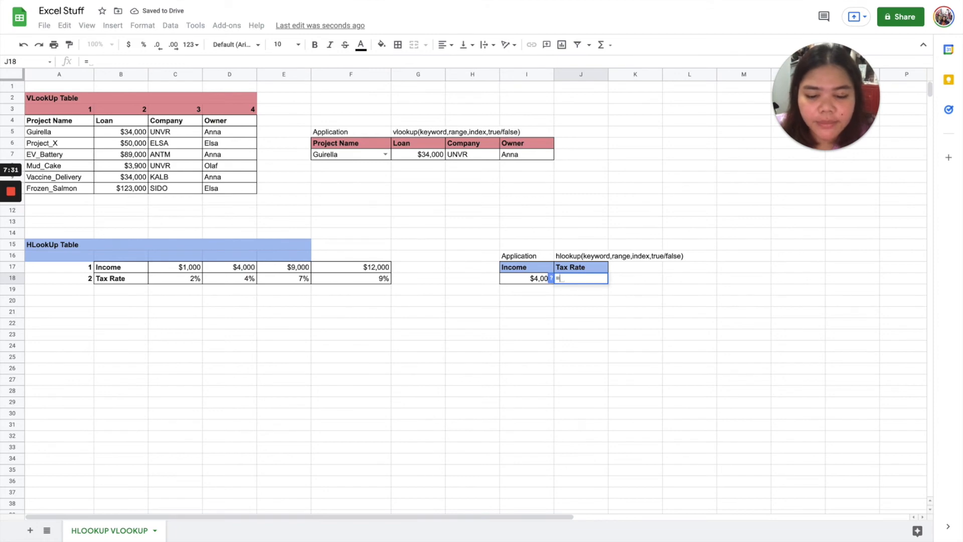
type("hl")
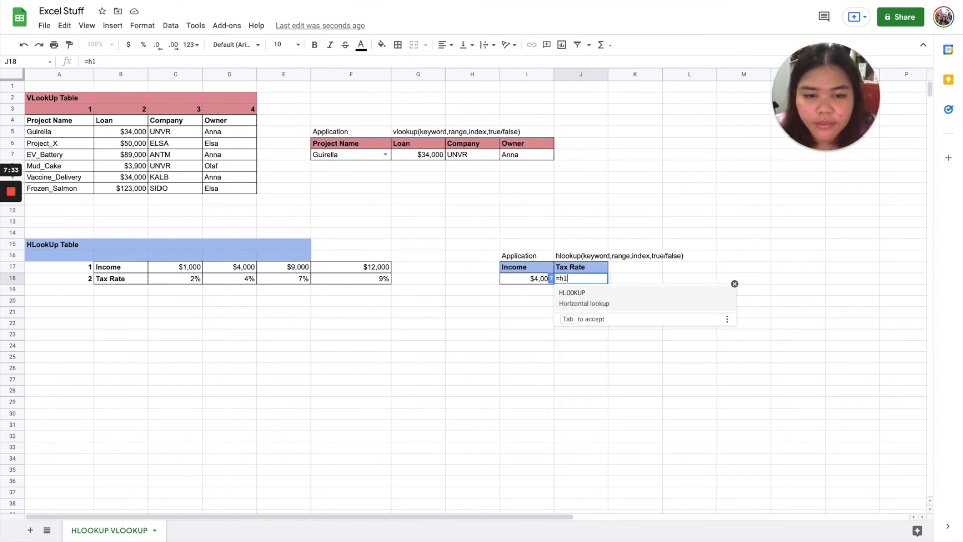
key("Tab")
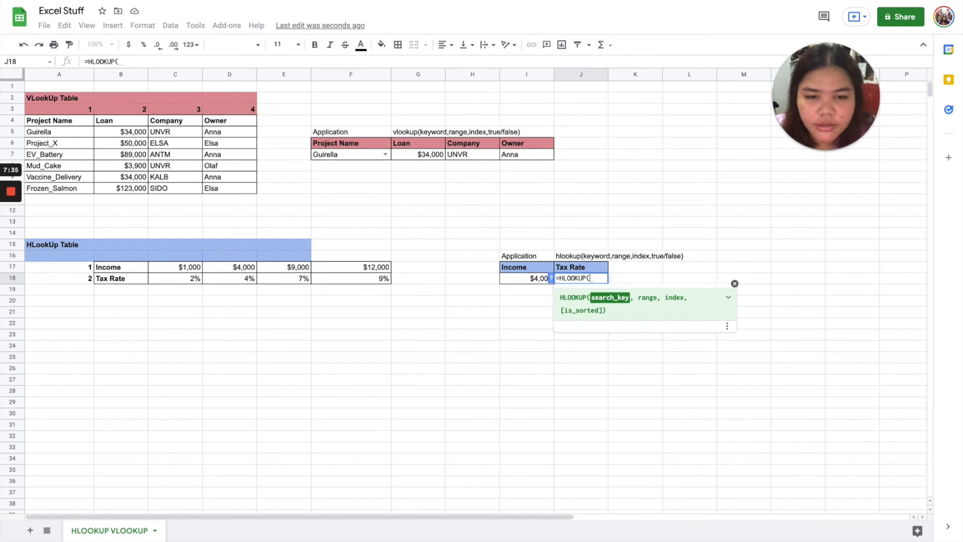
left_click(532, 284)
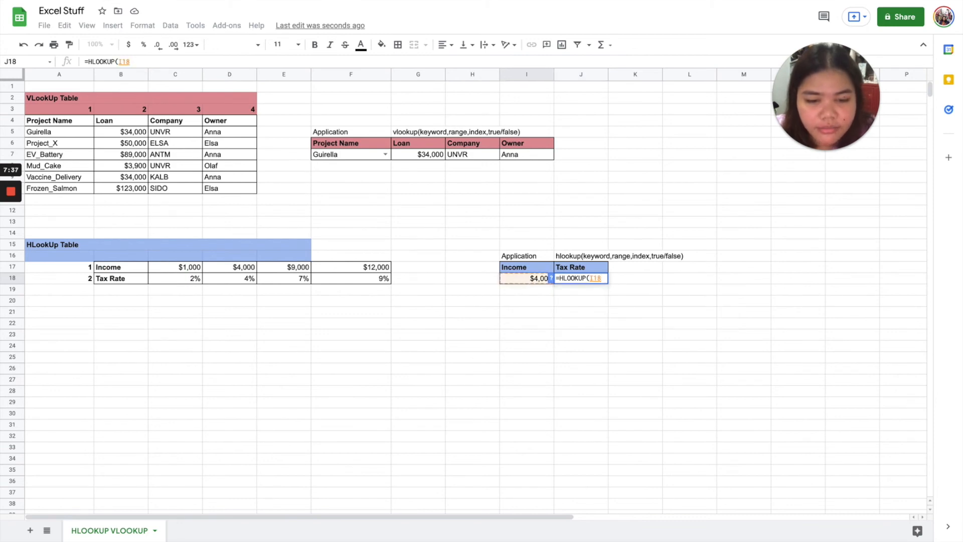
type(",")
left_click_drag(171, 272, 347, 284)
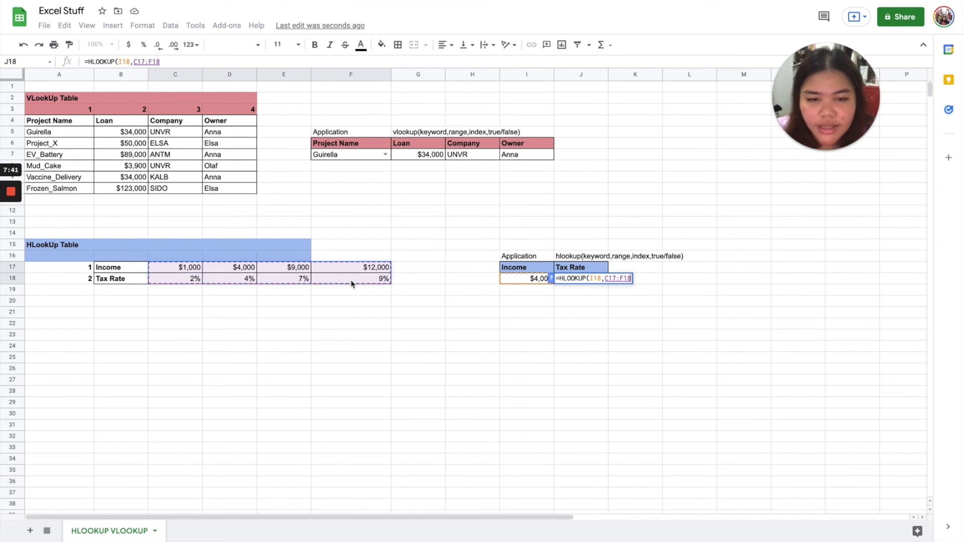
type(",")
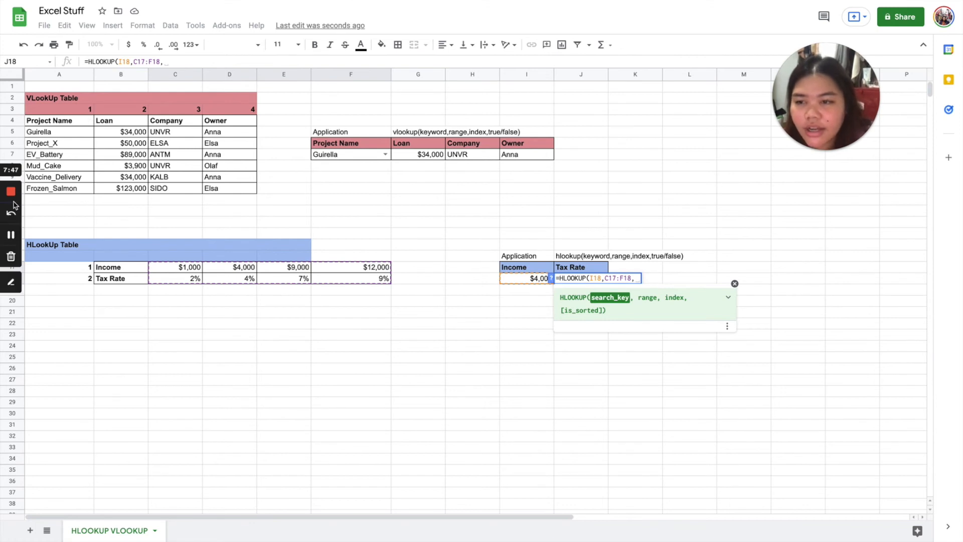
Circle the row index numbers 1 and 2 beside the HLookUp Table in red, and finish the annotation
left_click(8, 290)
mouse_move(86, 257)
left_mouse_down()
mouse_move(95, 287)
mouse_move(90, 255)
left_mouse_up()
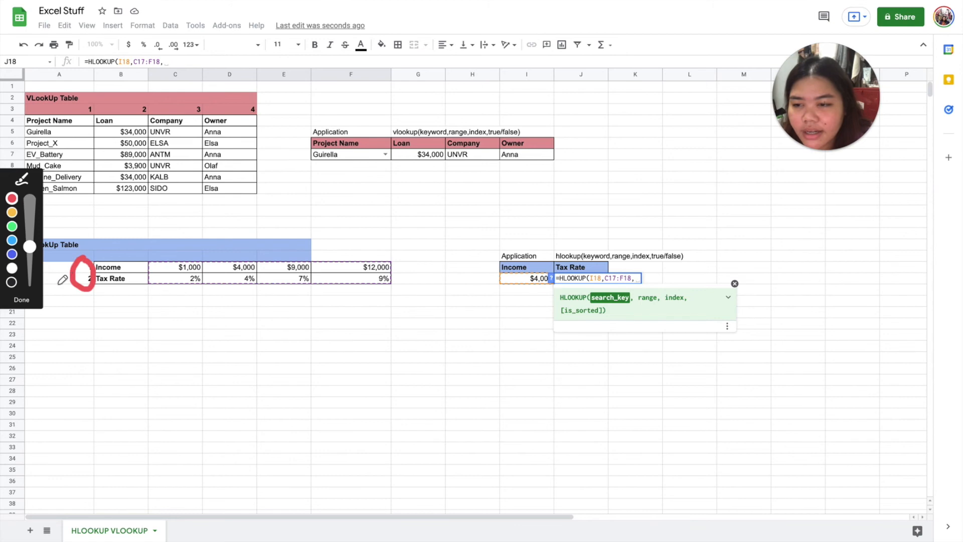
left_click(31, 300)
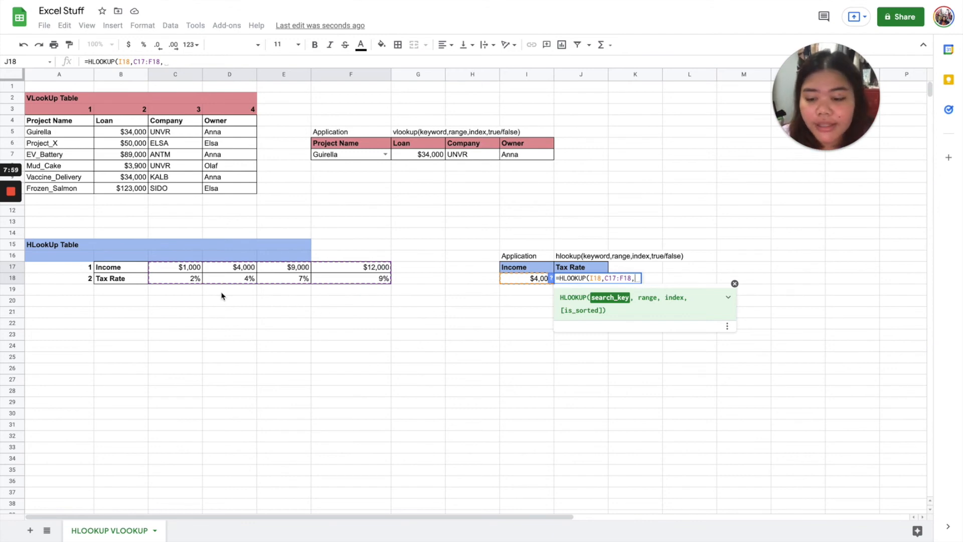
Complete the J18 Tax Rate formula with index 2 and TRUE as the is_sorted argument
type("2,")
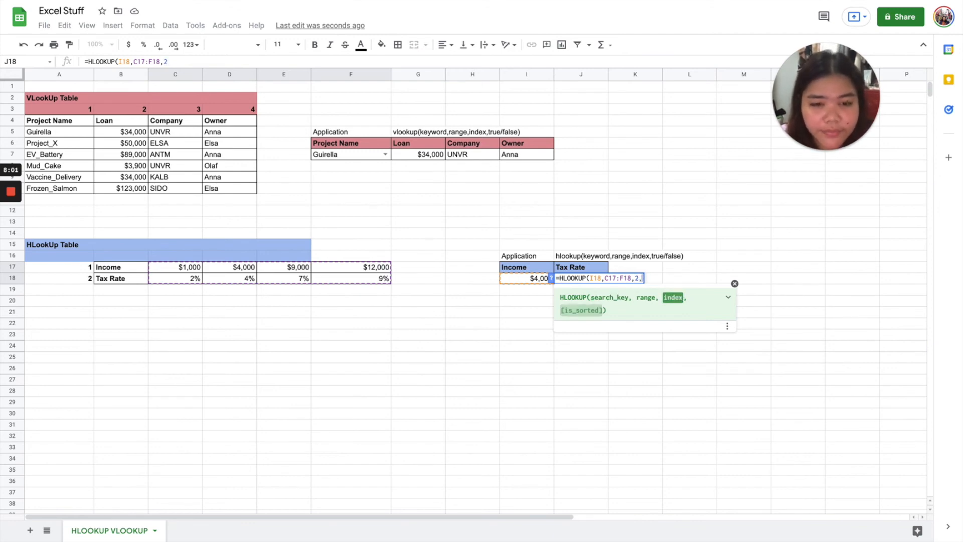
type("TRUE")
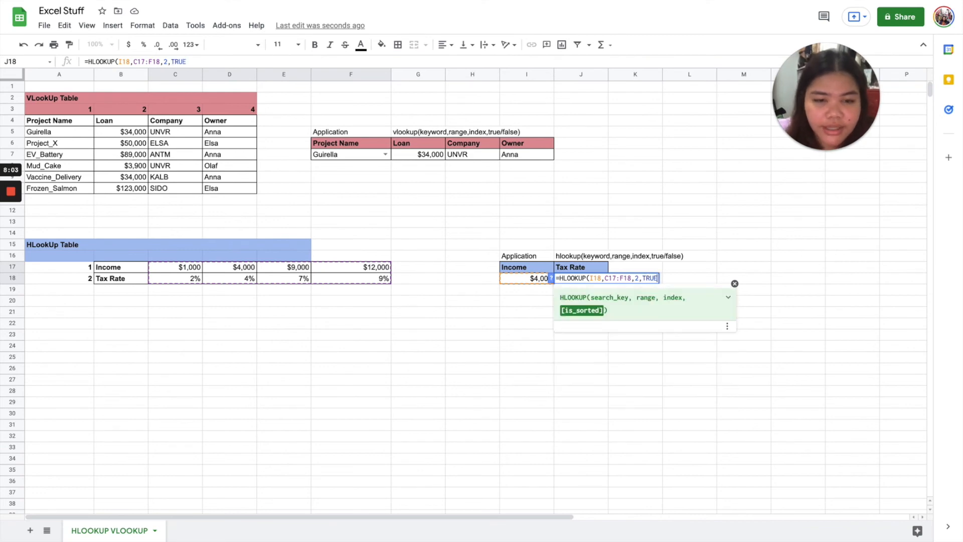
type(")")
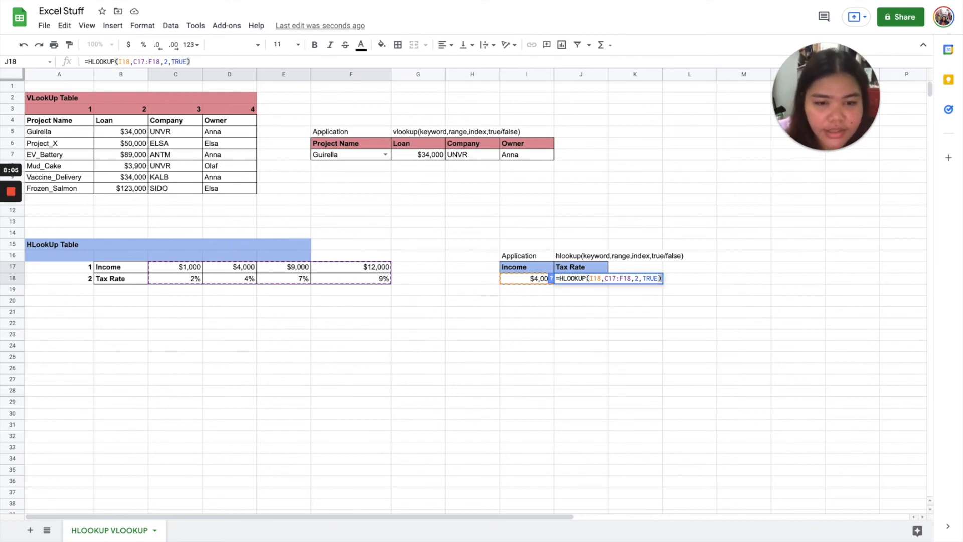
key("Return")
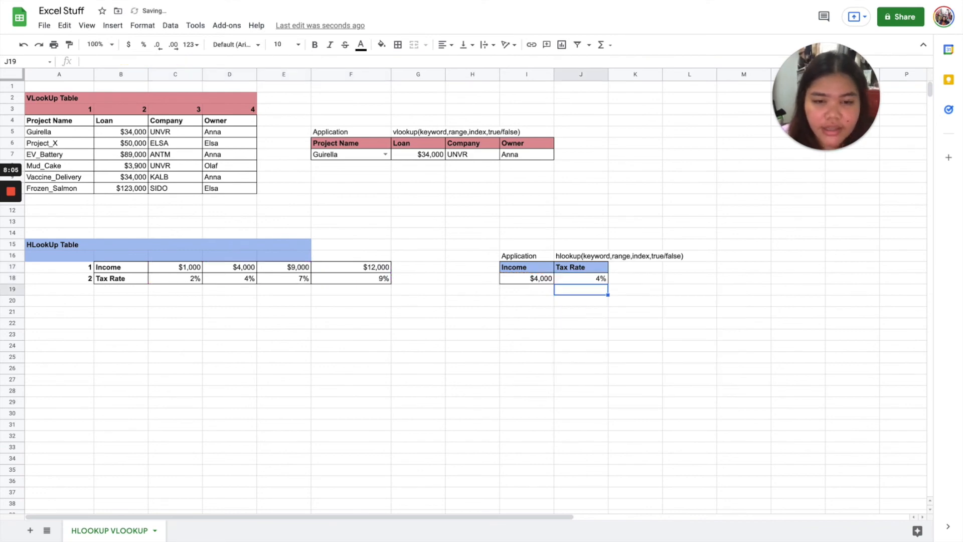
Test the HLOOKUP formula by setting the income in I18 to 8000 and 2400
left_click(583, 282)
key("Left")
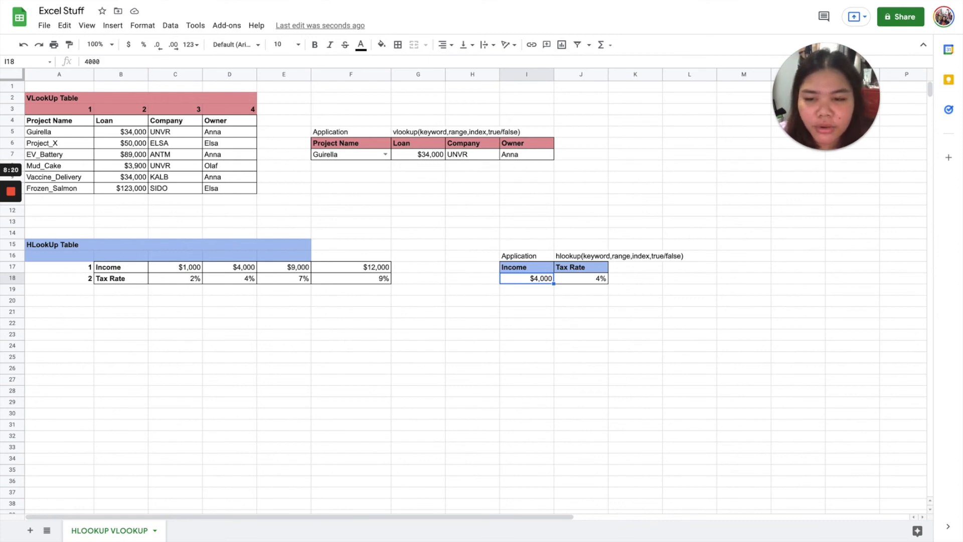
type("8000")
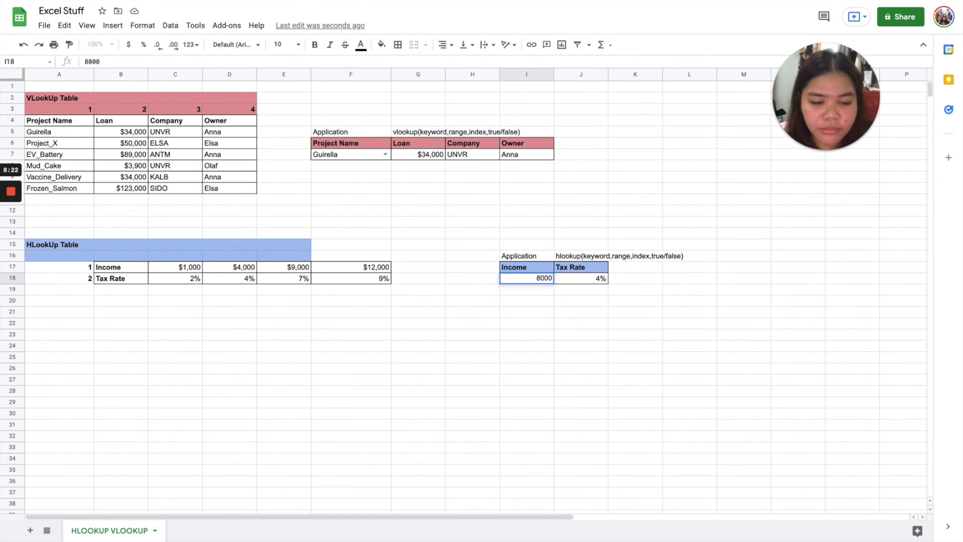
key("Return")
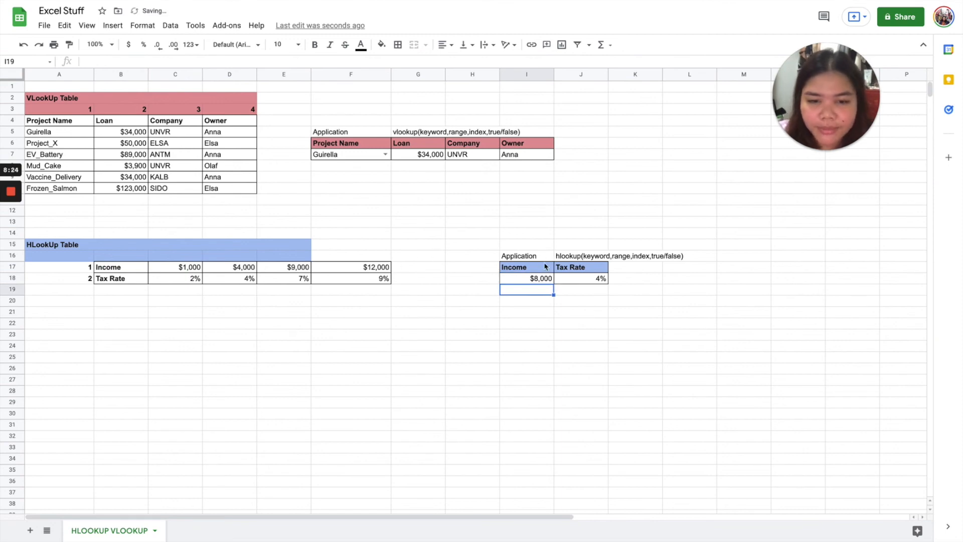
left_click(537, 281)
type("2400")
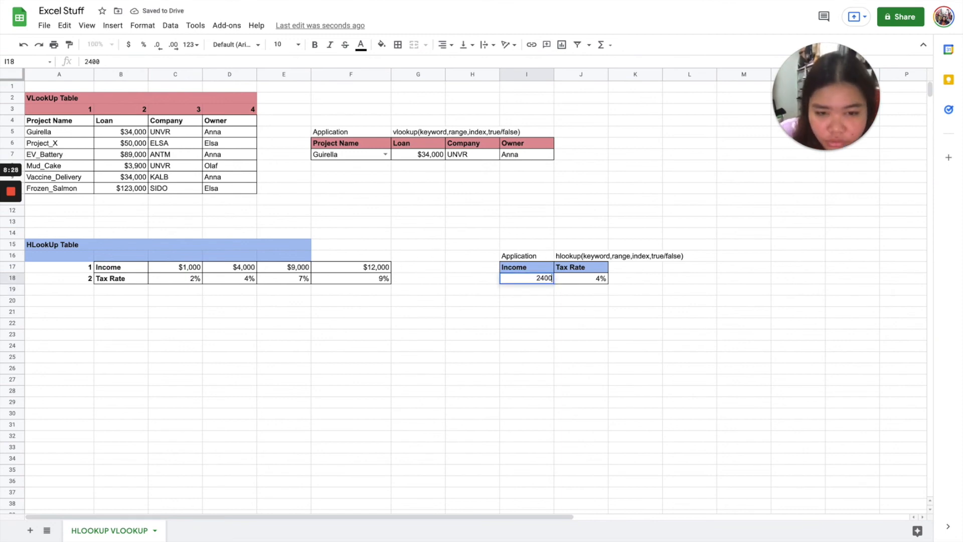
key("Return")
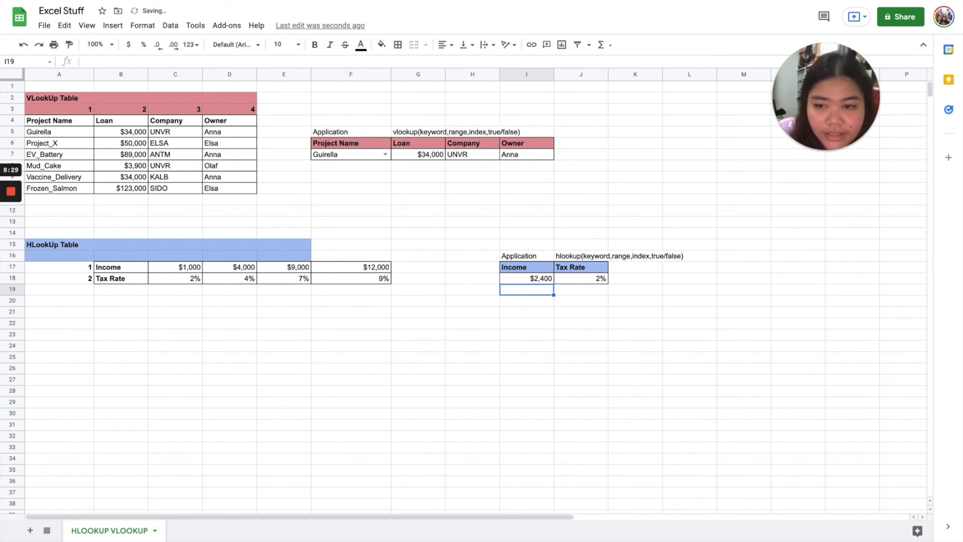
Compare the first two tax rates in C18 and D18, and switch to the HLookup notes in Jamboard
left_click(194, 283)
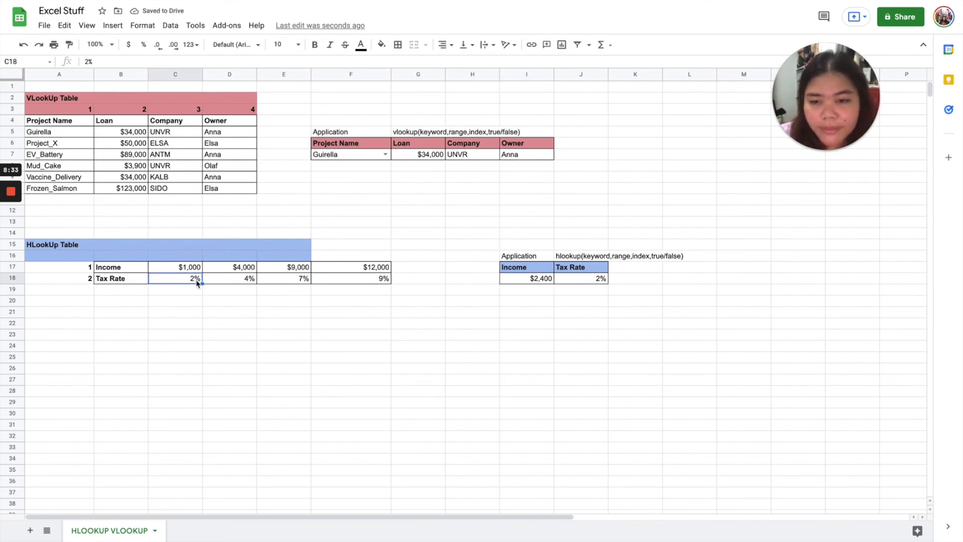
left_click(234, 283)
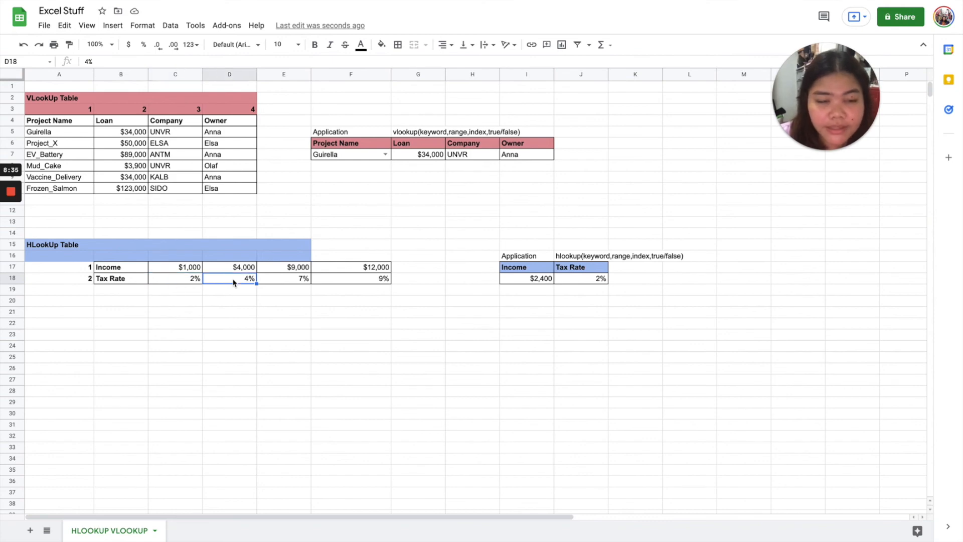
left_click(181, 276)
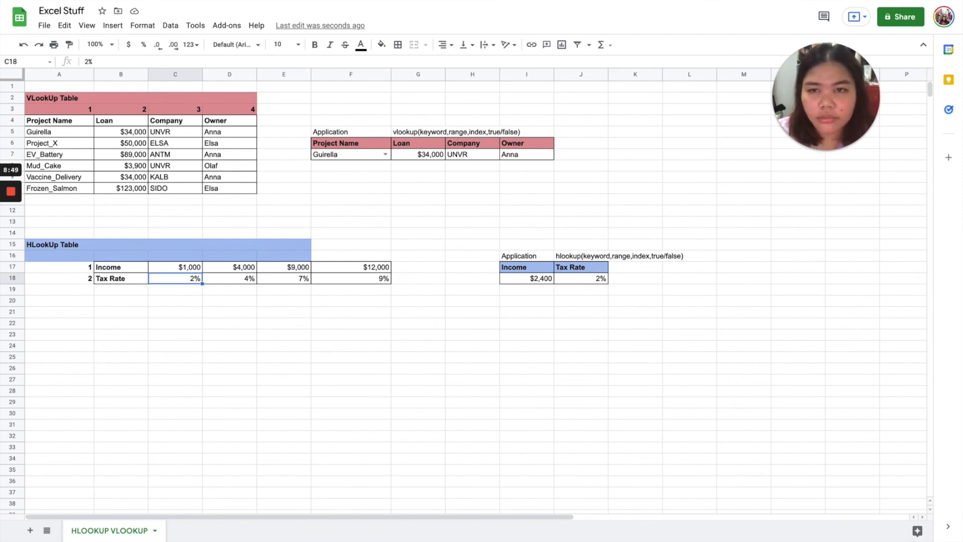
left_click(351, 1)
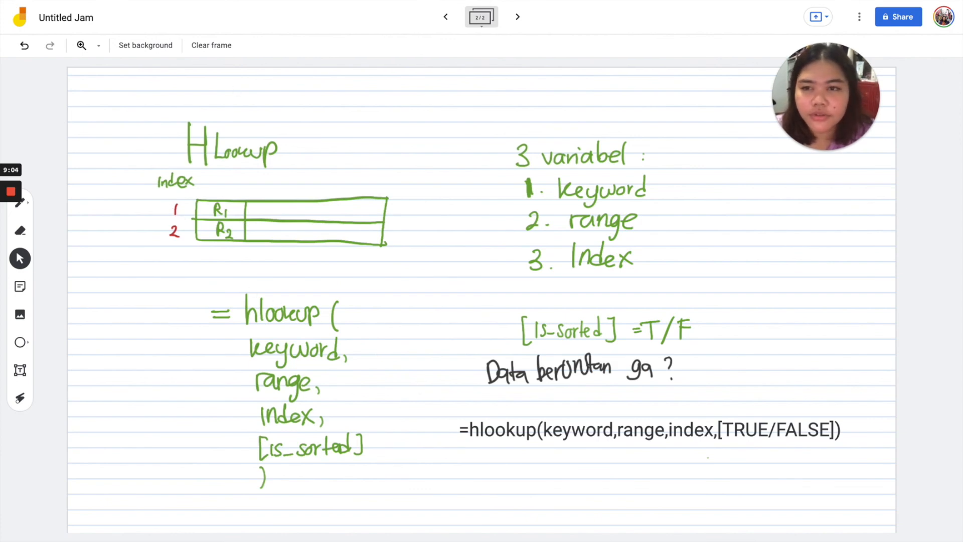
Return to the Excel Stuff spreadsheet and review the Income row from C17 across to the application's Income and Tax Rate cells in row 18
key("ctrl+Tab")
left_click(194, 269)
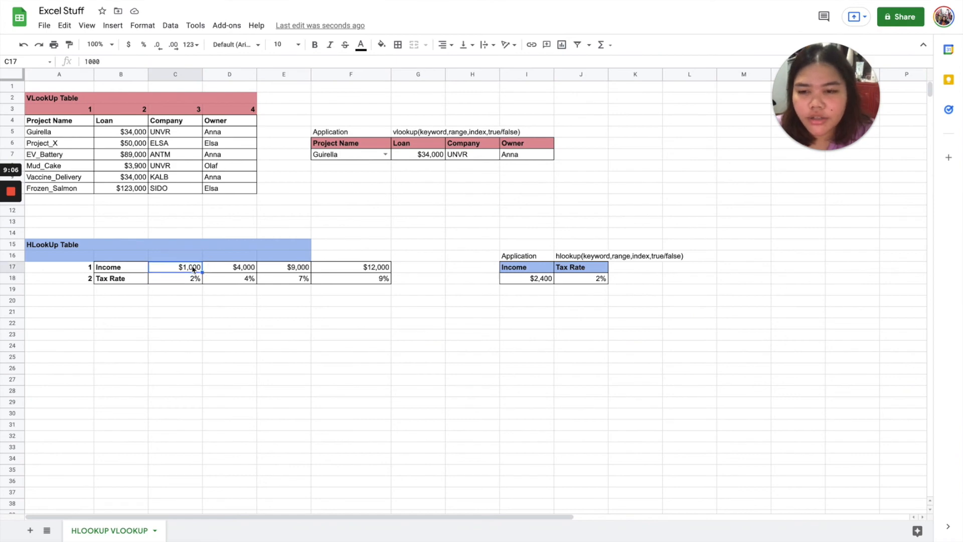
key("Right")
key("Right")
key("Right")
key("Right")
key("Right")
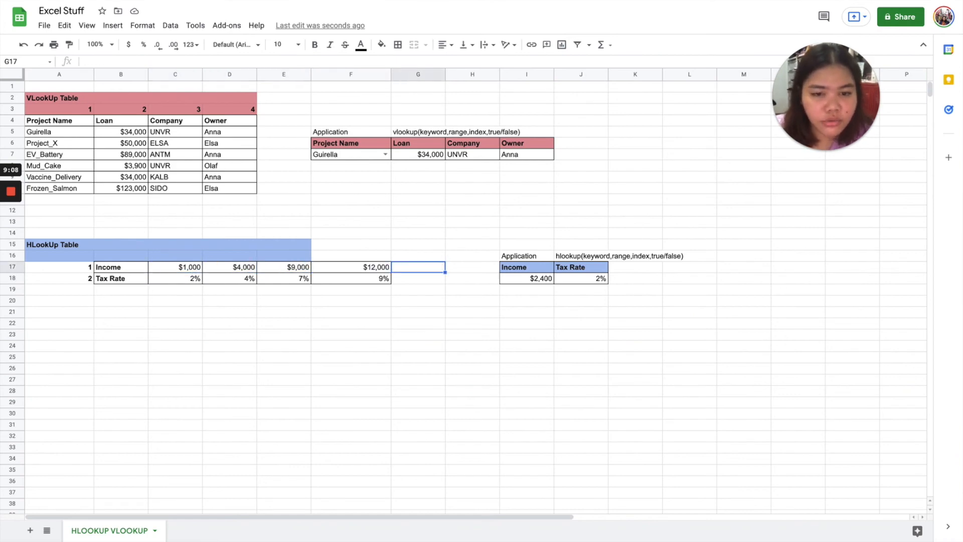
key("Right")
key("Down")
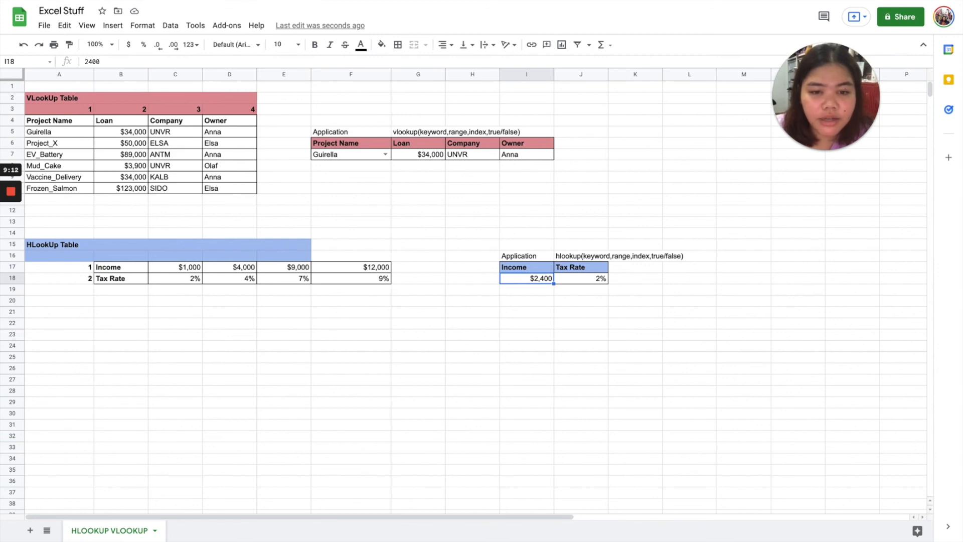
key("Right")
key("Left")
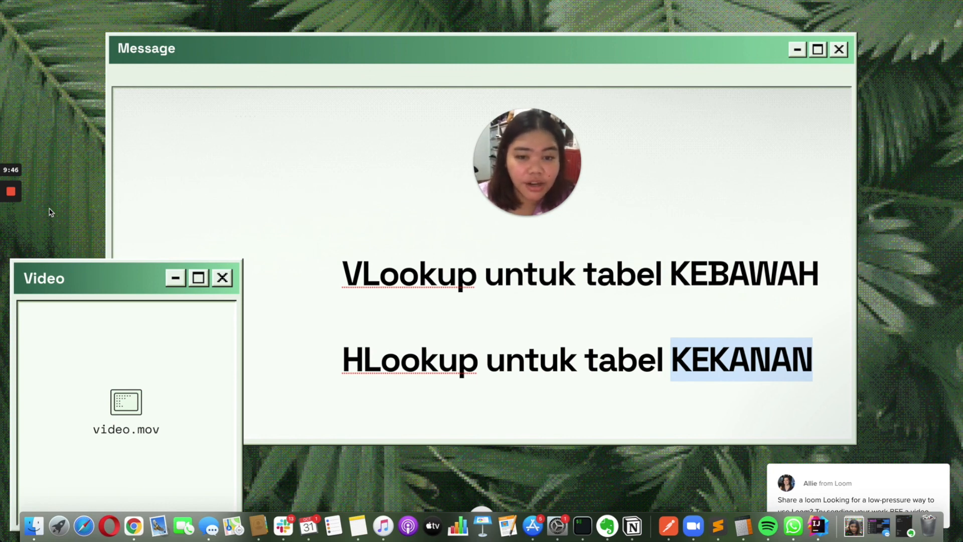
mouse_move(11, 197)
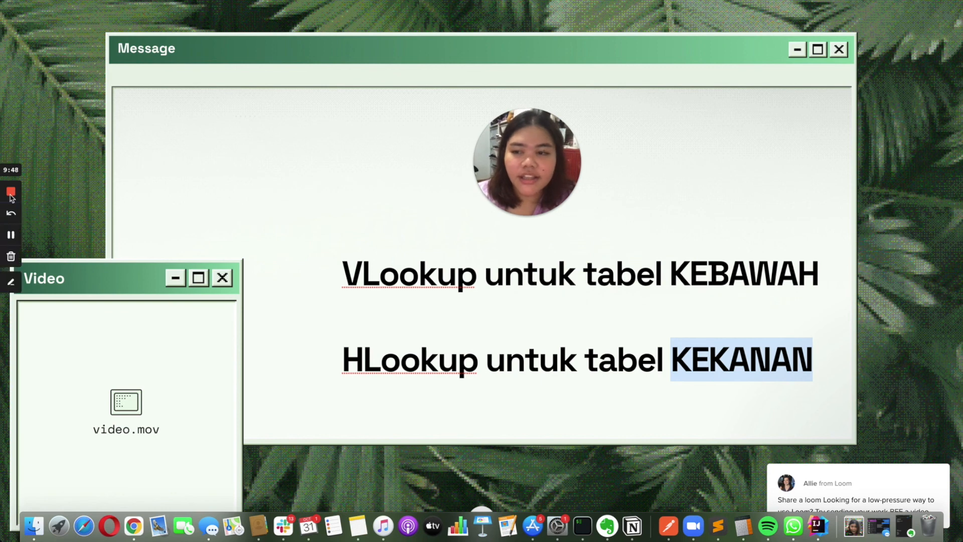